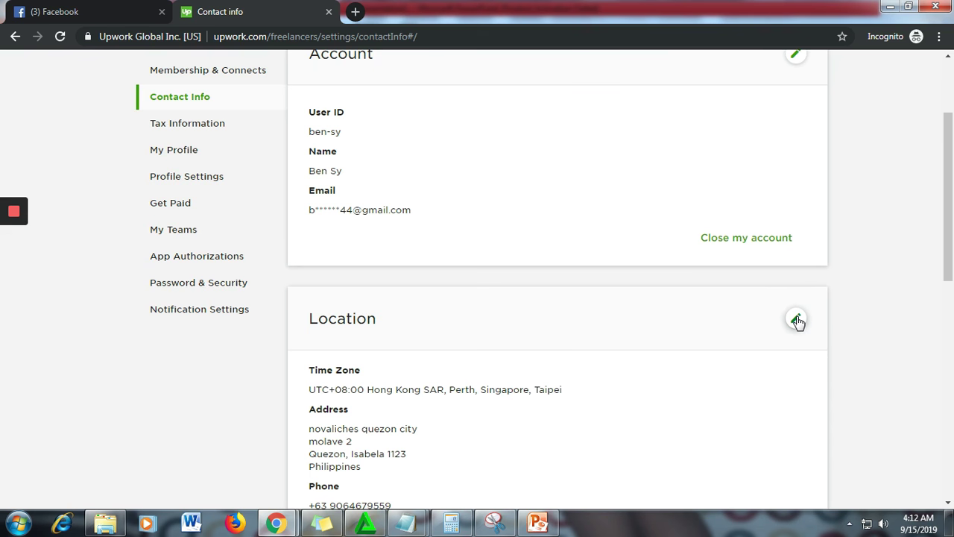
# - Scroll down the Contact Info settings to reach the Location section
pyautogui.scroll(-3, 700, 279)
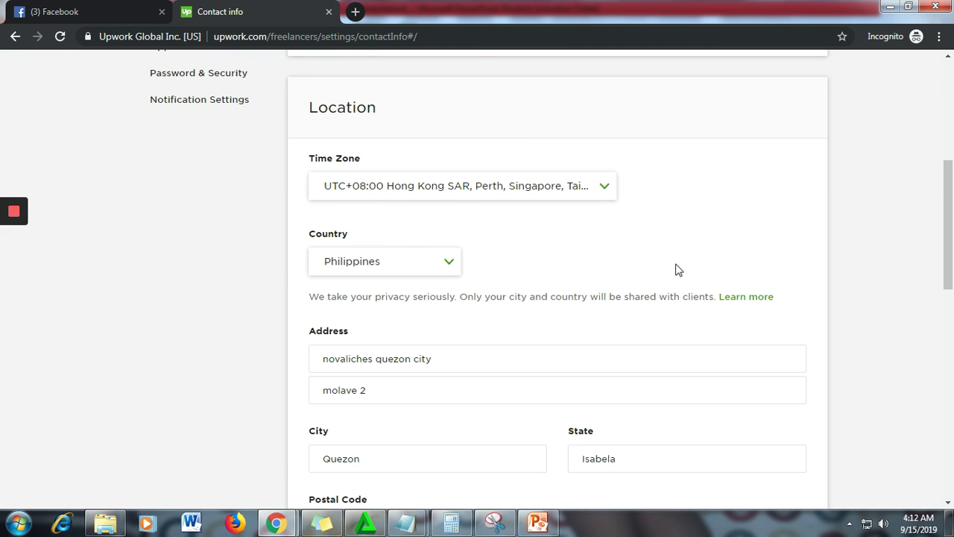
# - Set the time zone to UTC (Coordinated Universal Time) and the country to Pakistan
pyautogui.click(587, 189)
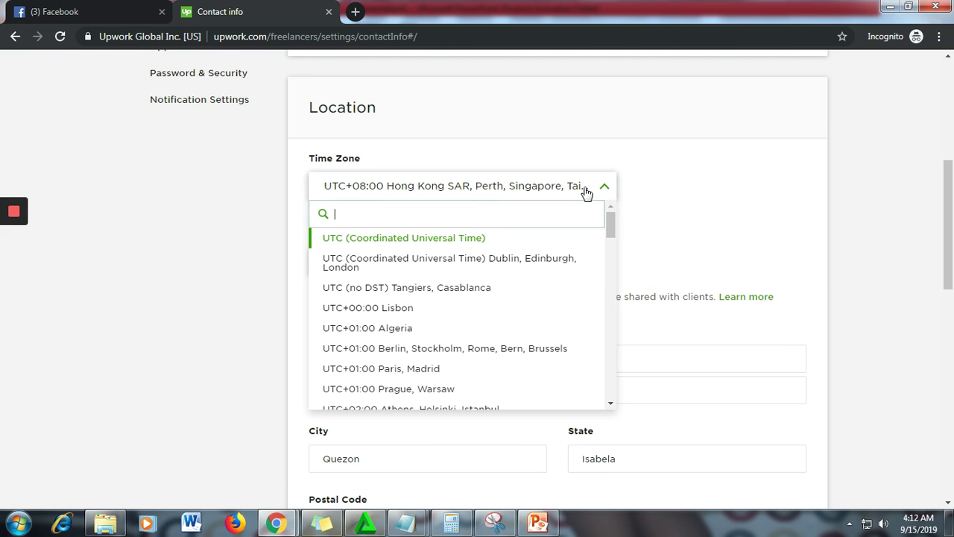
pyautogui.click(460, 240)
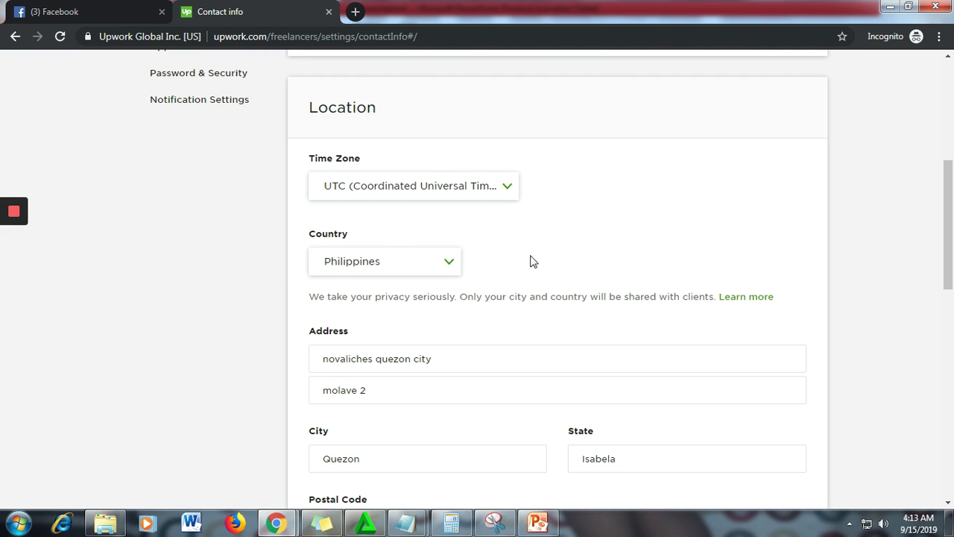
pyautogui.click(454, 264)
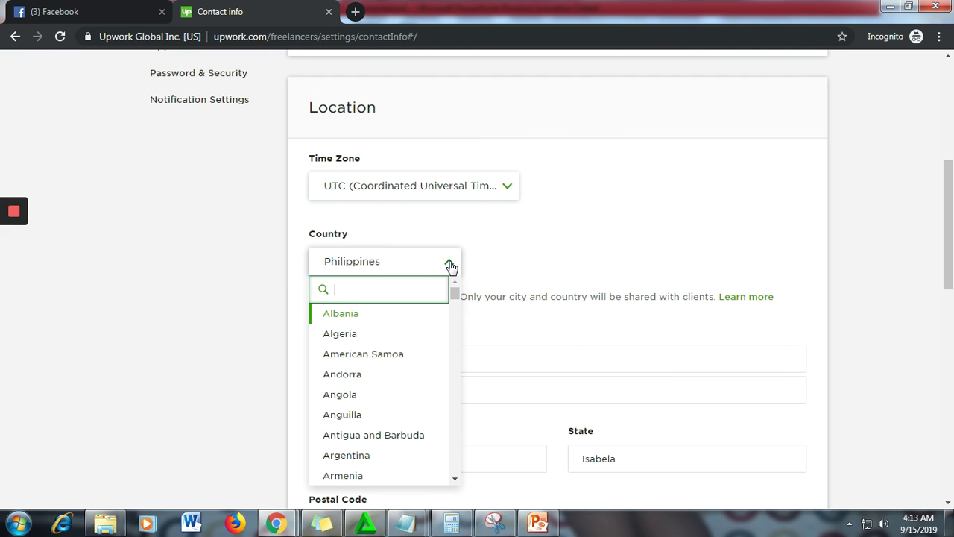
pyautogui.write('pakist')
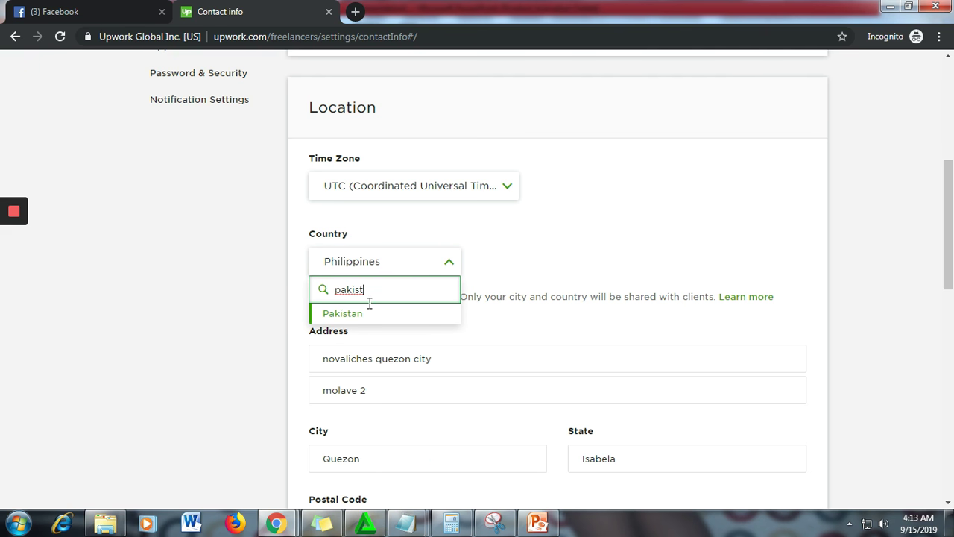
pyautogui.click(362, 314)
# - Fill in both address lines and pick the suggested Pakistani city
pyautogui.scroll(-1, 553, 222)
pyautogui.click(412, 288)
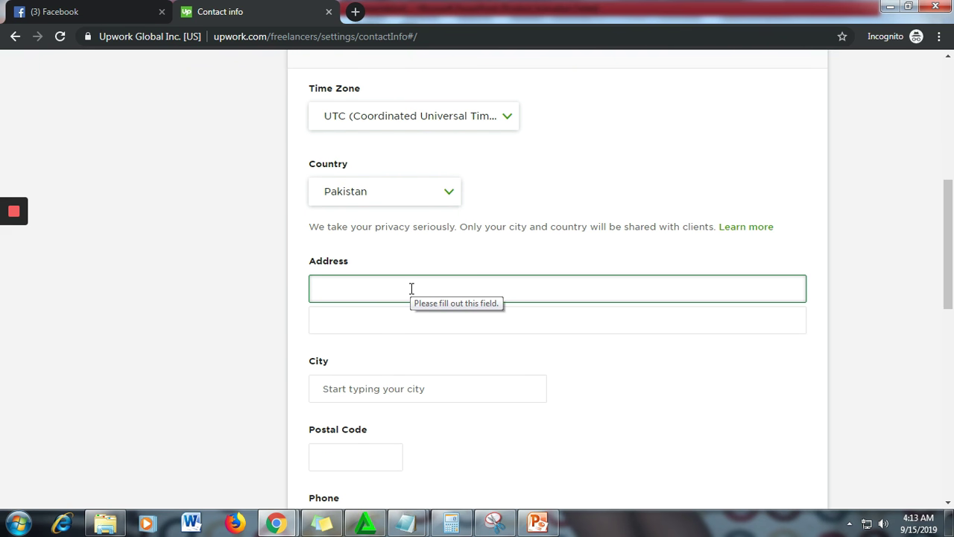
pyautogui.click(412, 288)
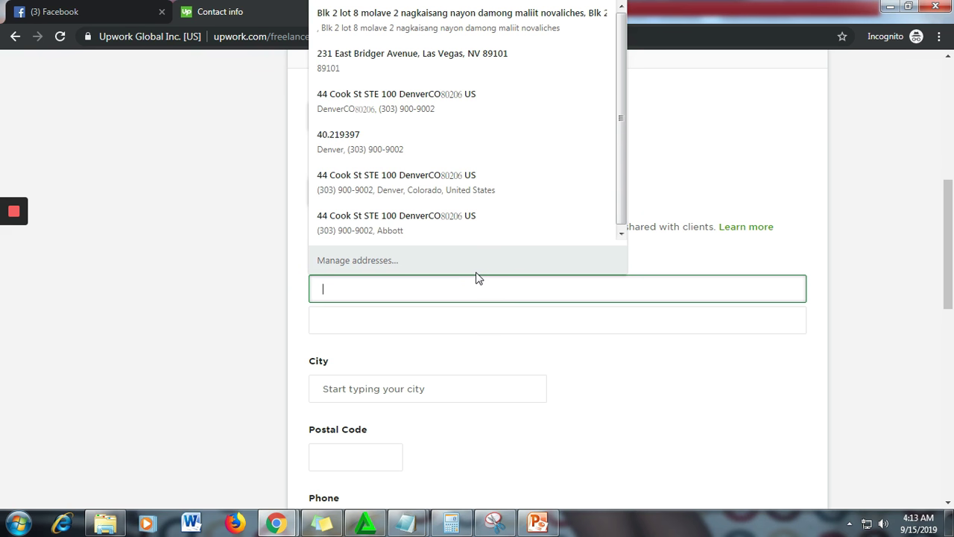
pyautogui.write('Pakistan, Quetta')
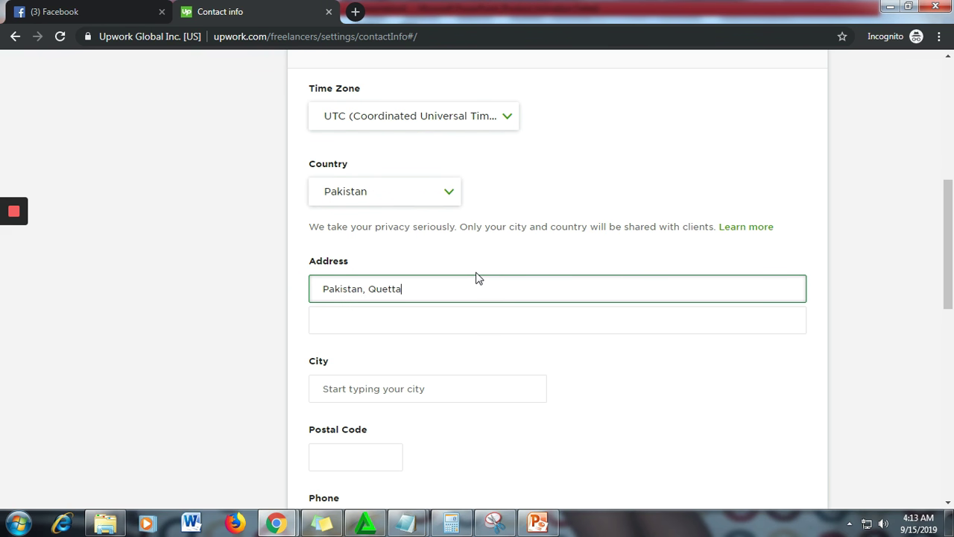
pyautogui.click(450, 326)
pyautogui.write('Q')
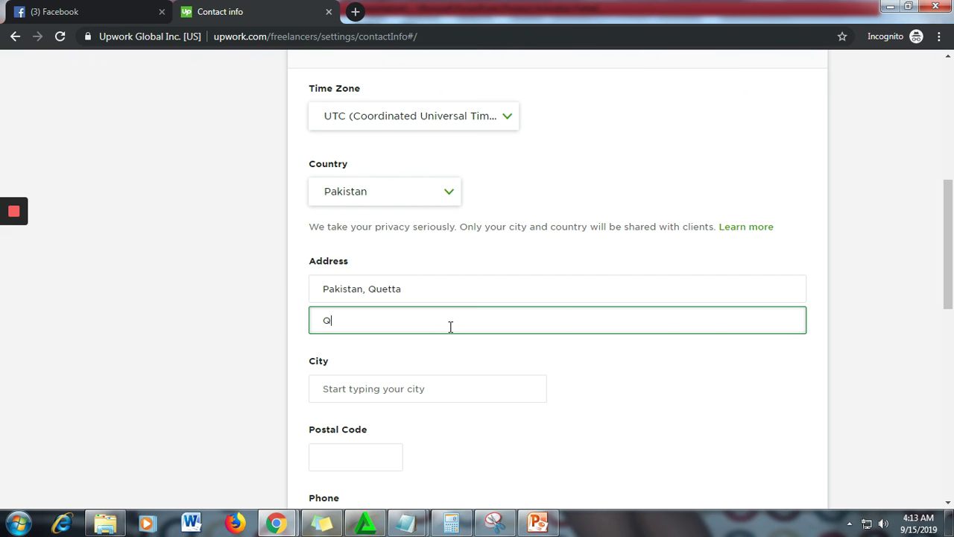
pyautogui.write('uetta')
pyautogui.click(427, 383)
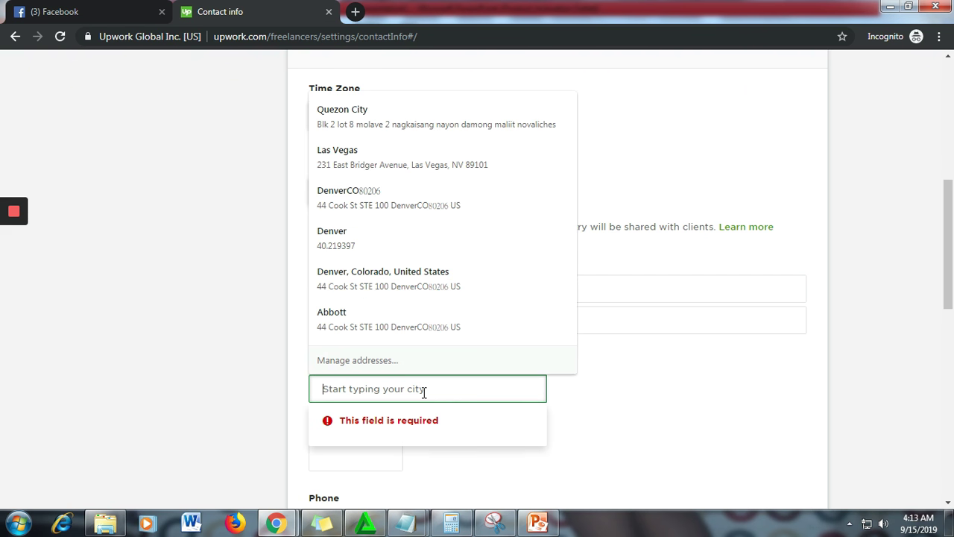
pyautogui.write('Pakis')
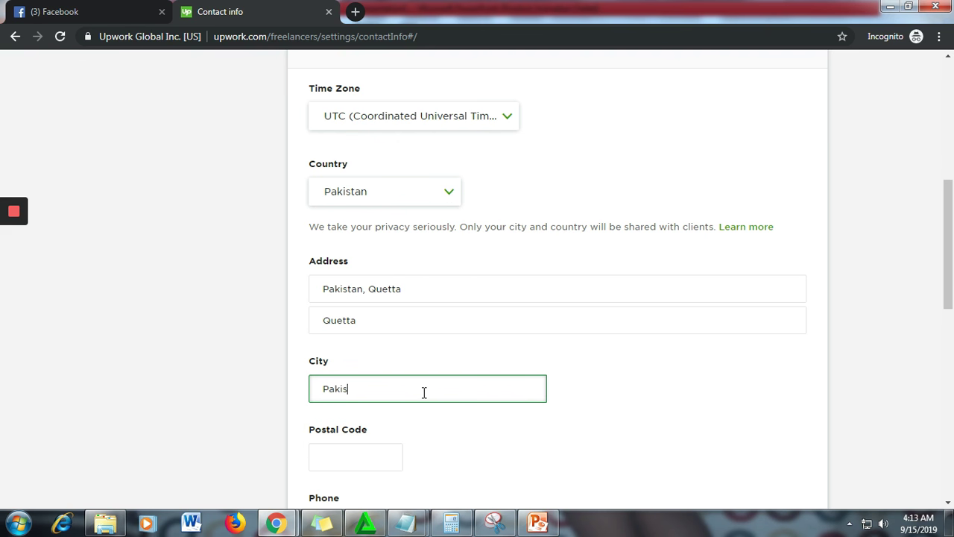
pyautogui.write('tan')
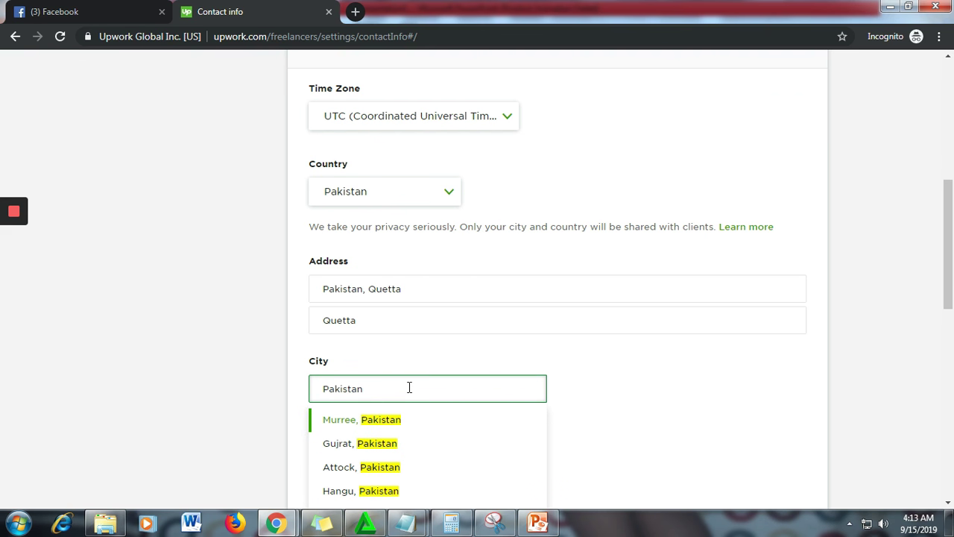
pyautogui.click(371, 426)
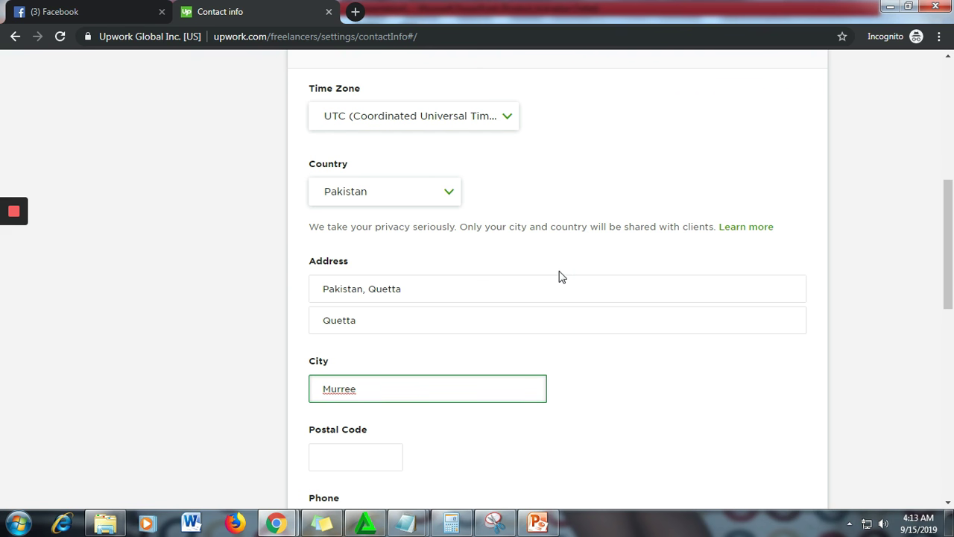
# - Enter the postal code in the Location form
pyautogui.scroll(-2, 366, 369)
pyautogui.click(347, 313)
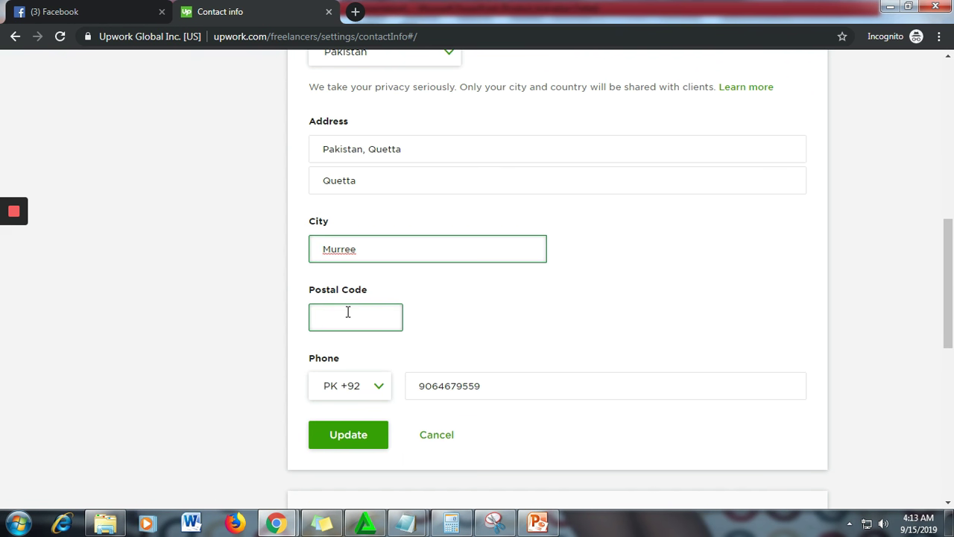
pyautogui.write('87300')
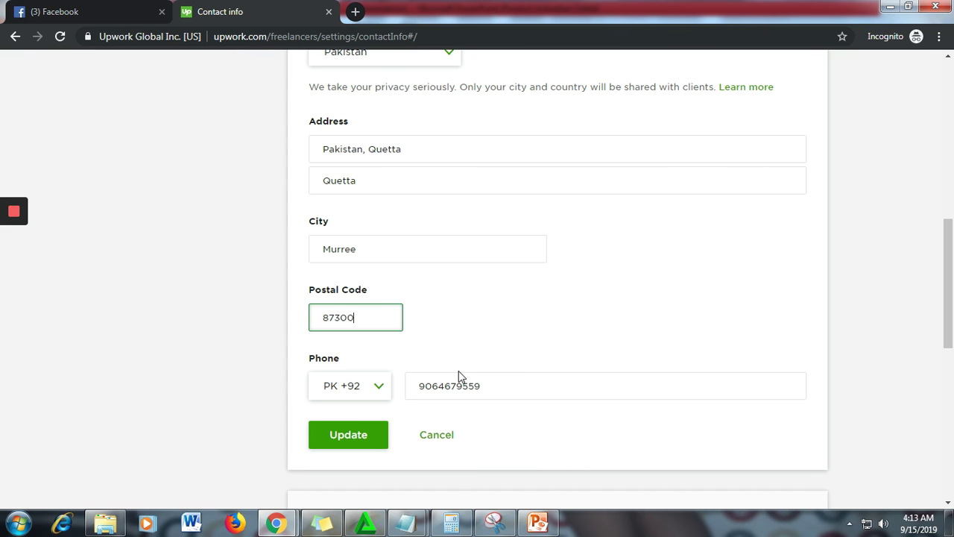
# - Replace the old phone number with the new one and save with Update
pyautogui.click(500, 385)
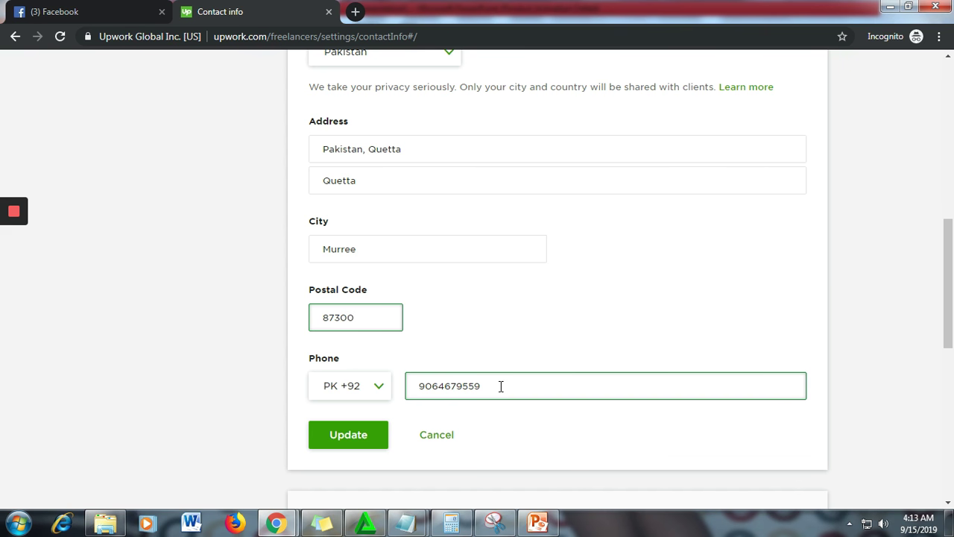
pyautogui.click(501, 385)
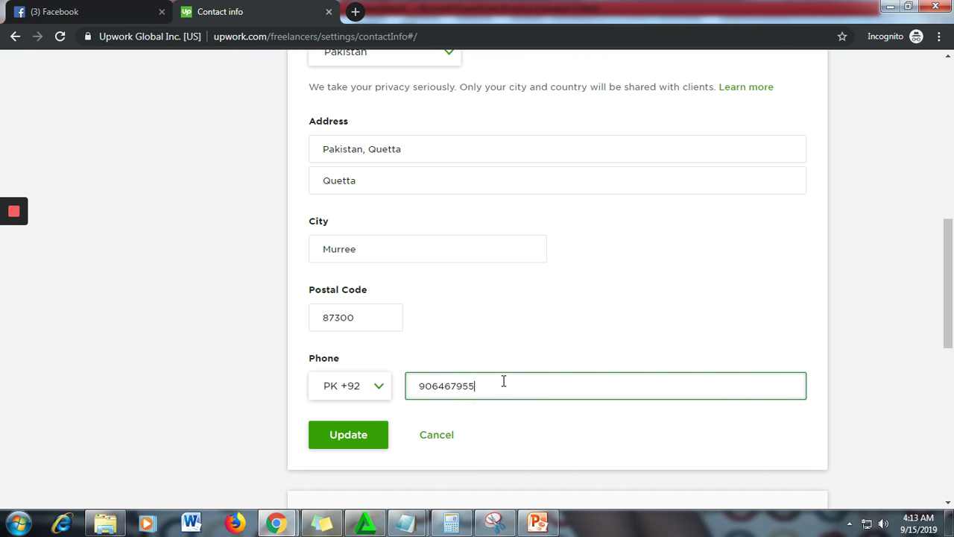
pyautogui.press('BackSpace')
pyautogui.press('BackSpace')
pyautogui.press('BackSpace')
pyautogui.press('BackSpace')
pyautogui.press('BackSpace')
pyautogui.press('BackSpace')
pyautogui.press('BackSpace')
pyautogui.press('BackSpace')
pyautogui.press('BackSpace')
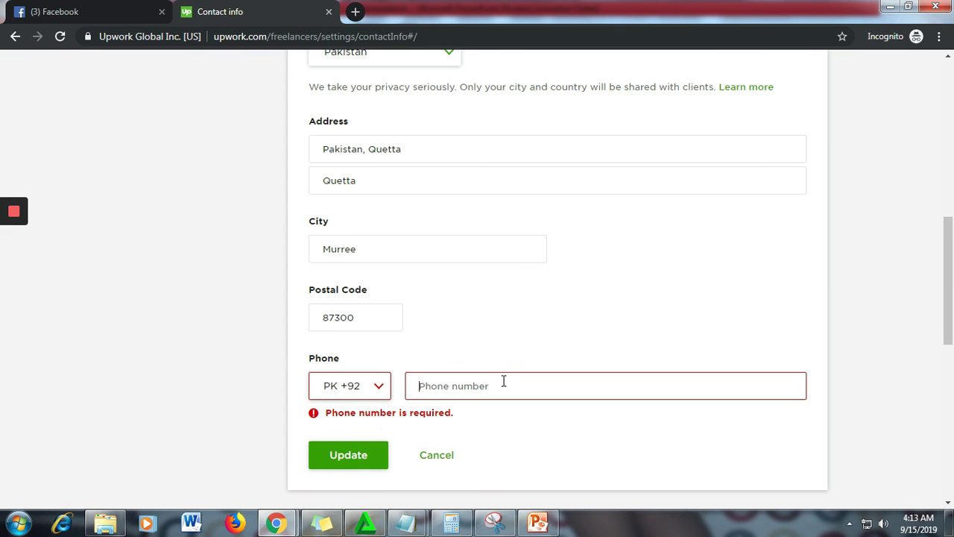
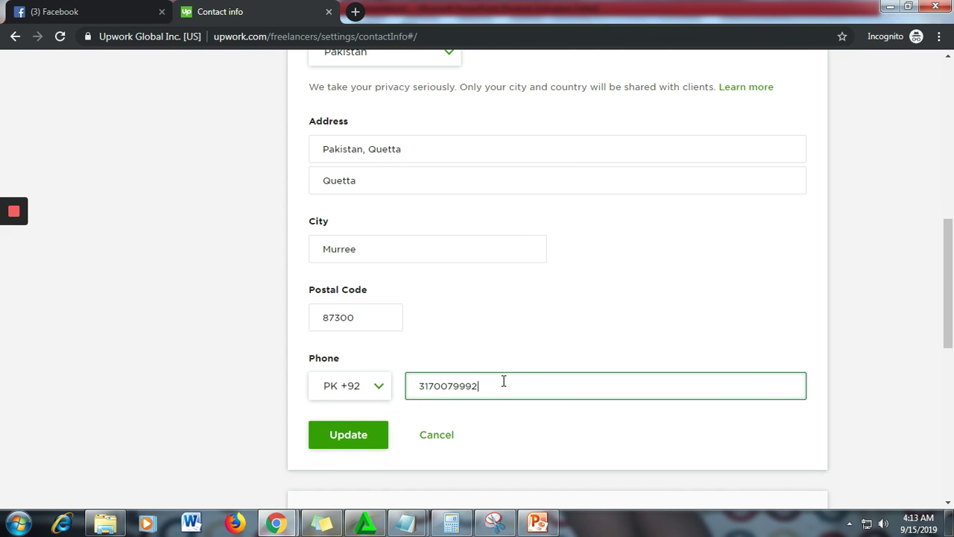
pyautogui.scroll(-1, 358, 377)
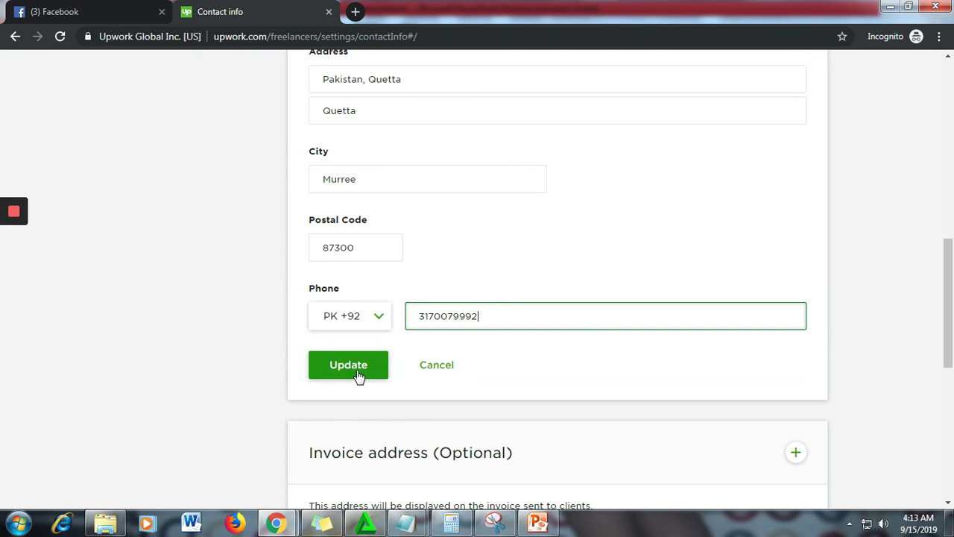
pyautogui.click(358, 373)
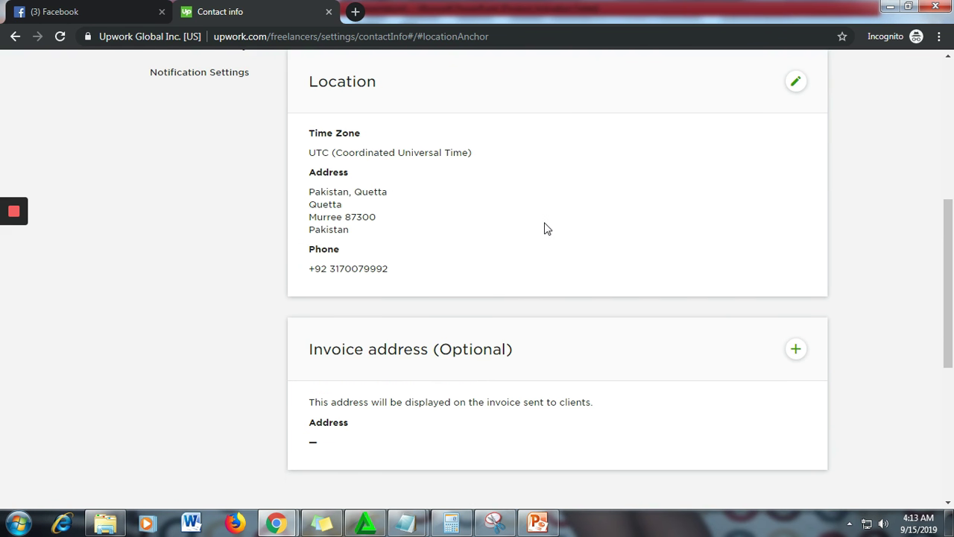
pyautogui.scroll(5, 544, 229)
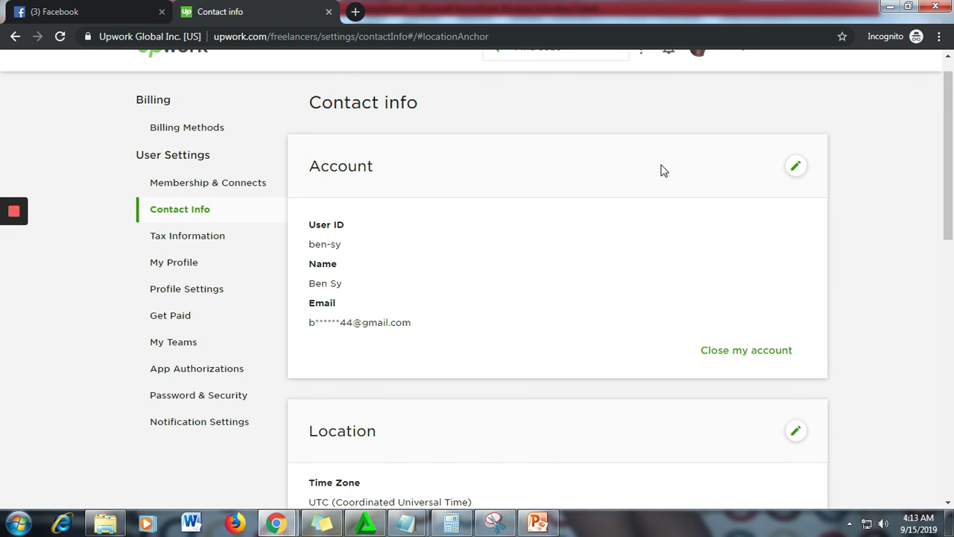
pyautogui.scroll(1, 661, 168)
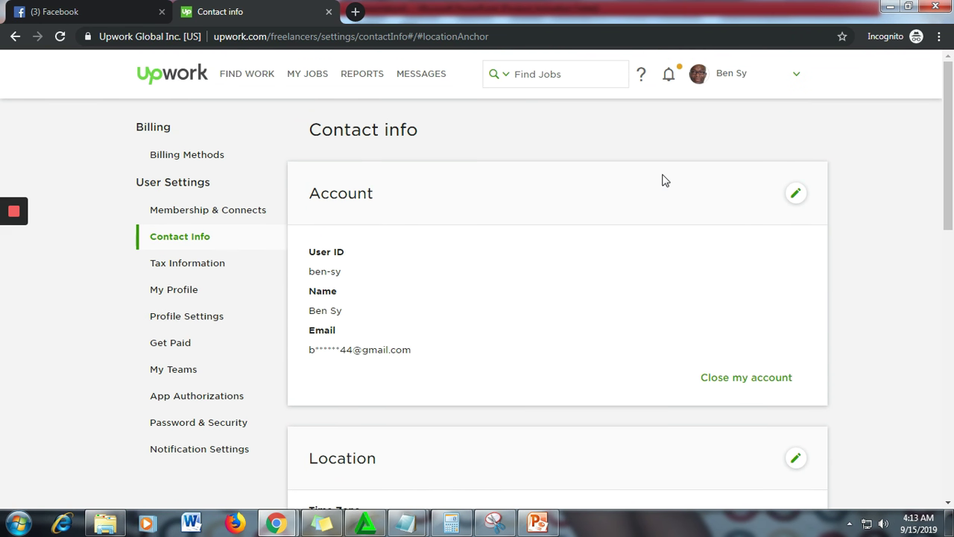
# - Go to Profile Settings and keep profile visibility set to Public
pyautogui.click(199, 321)
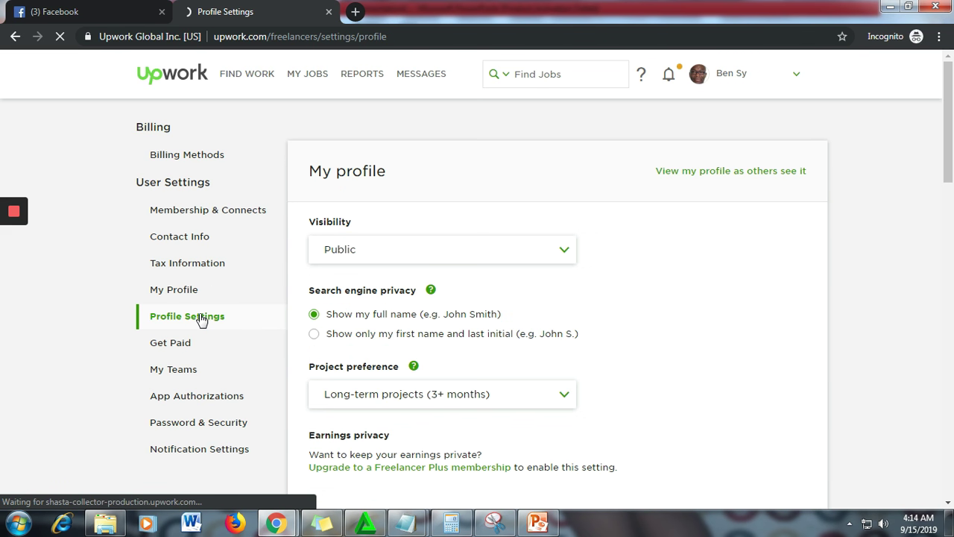
pyautogui.click(554, 259)
pyautogui.click(554, 258)
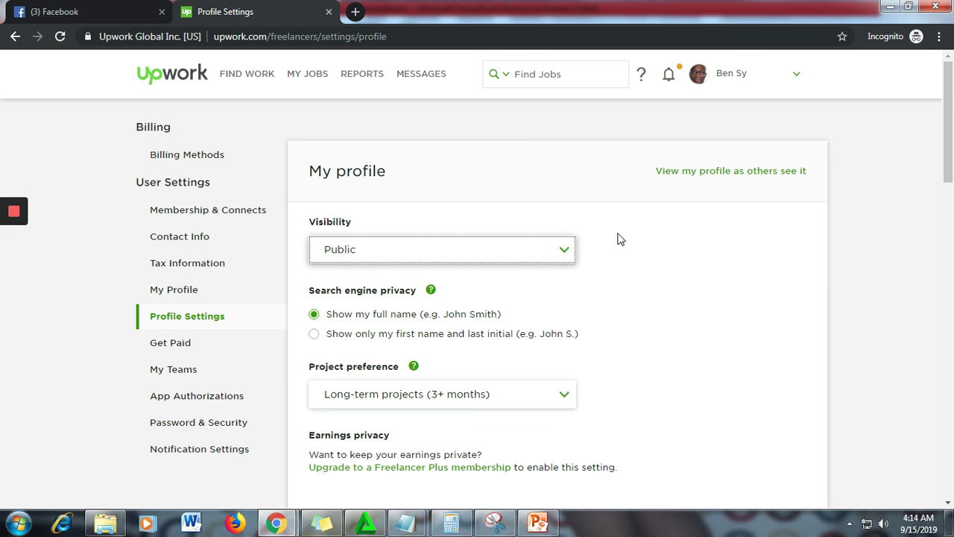
pyautogui.scroll(-1, 592, 200)
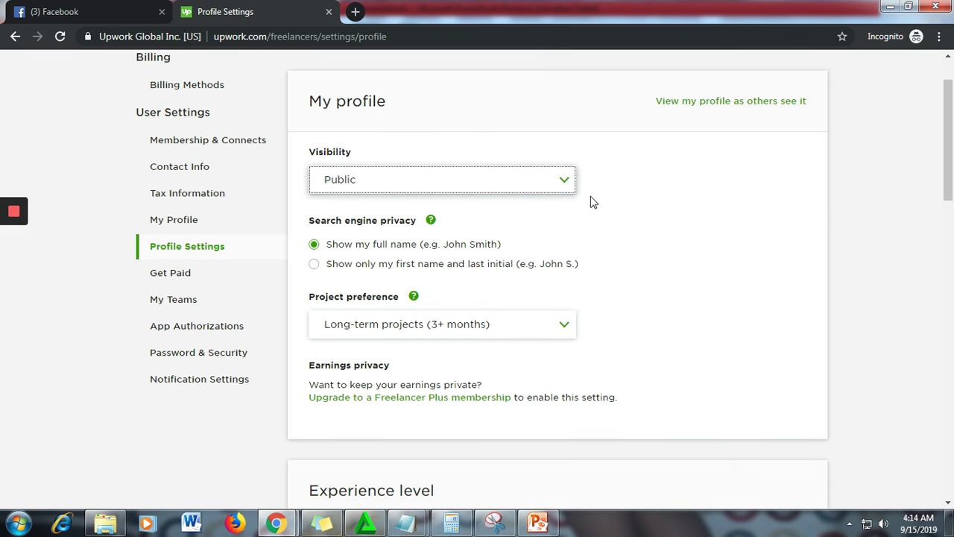
pyautogui.scroll(-1, 614, 197)
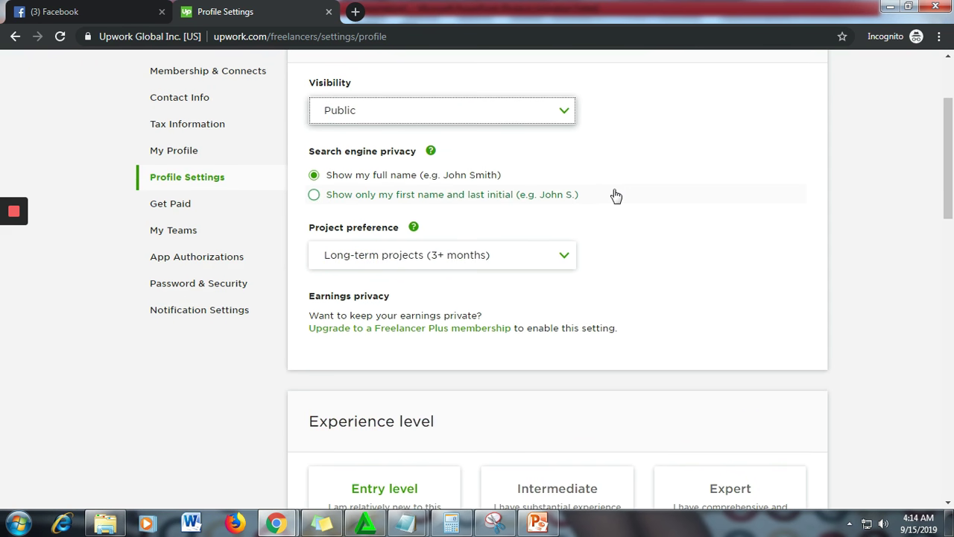
pyautogui.scroll(2, 614, 196)
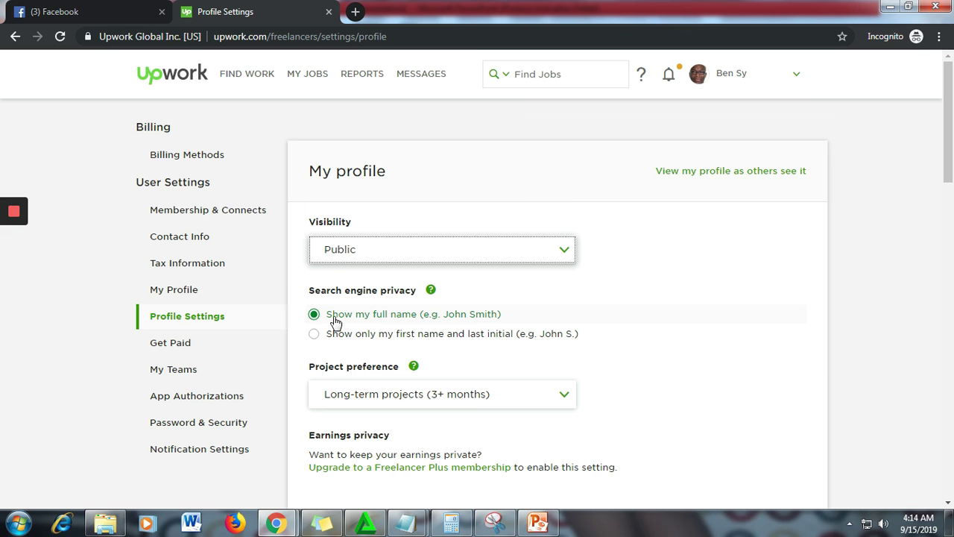
pyautogui.scroll(-1, 673, 251)
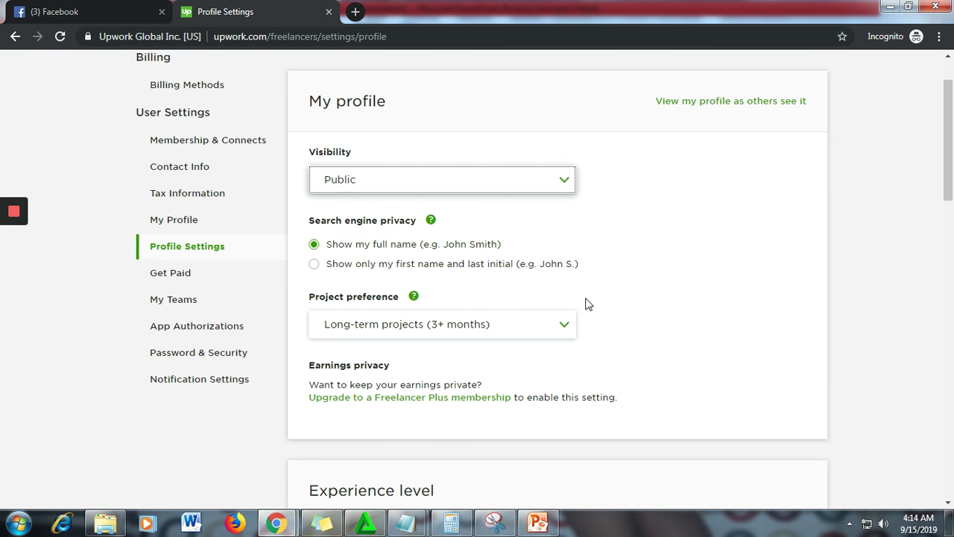
# - Choose 'Both short-term and long-term projects' as the project preference
pyautogui.click(525, 331)
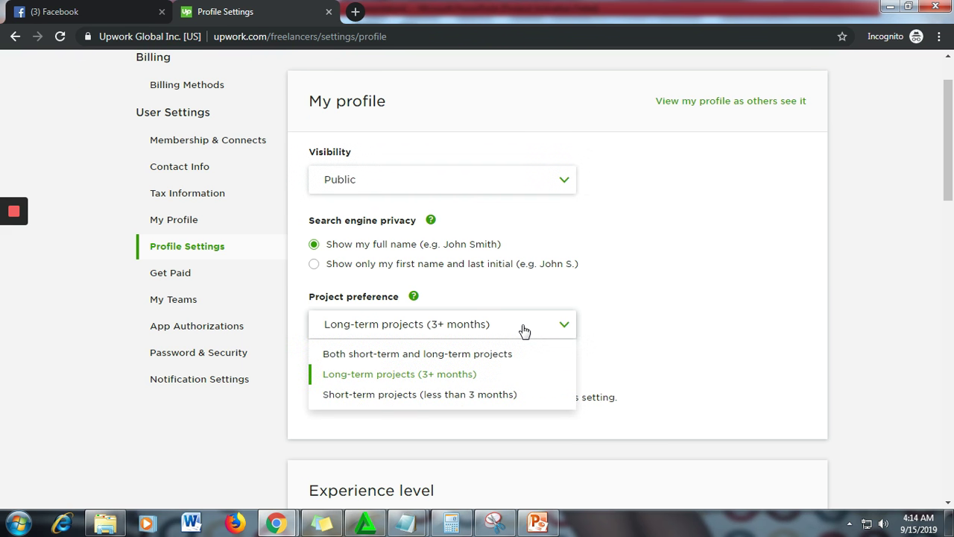
pyautogui.click(407, 355)
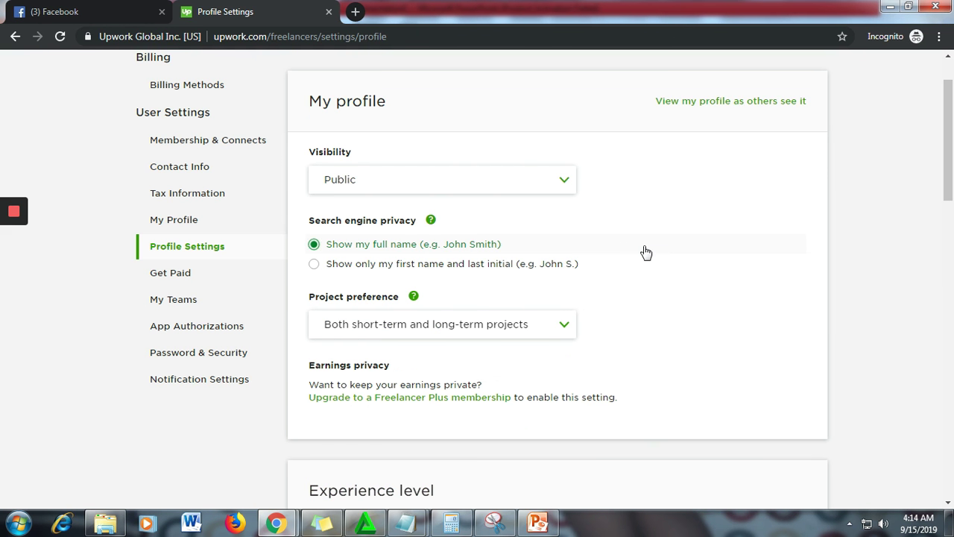
pyautogui.scroll(-2, 660, 248)
pyautogui.scroll(-1, 686, 228)
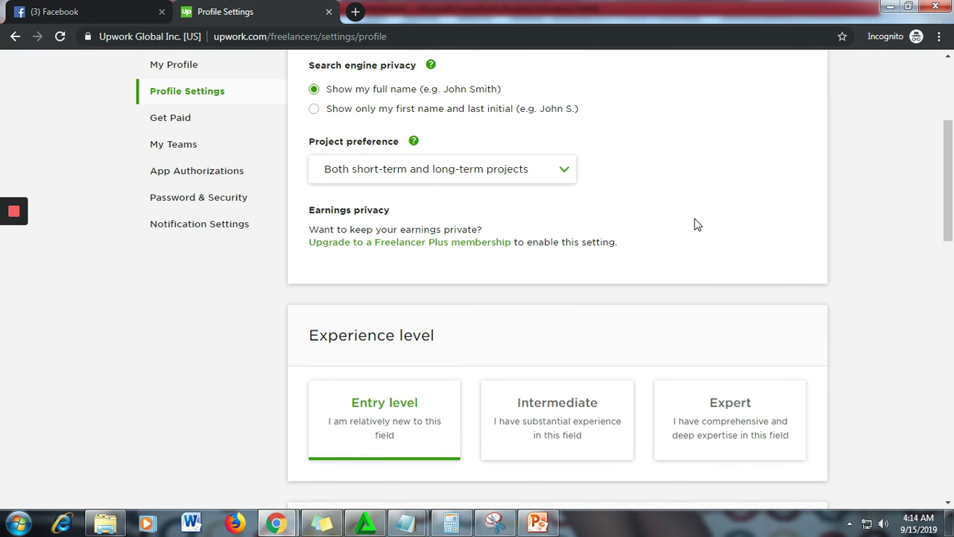
pyautogui.scroll(-1, 649, 218)
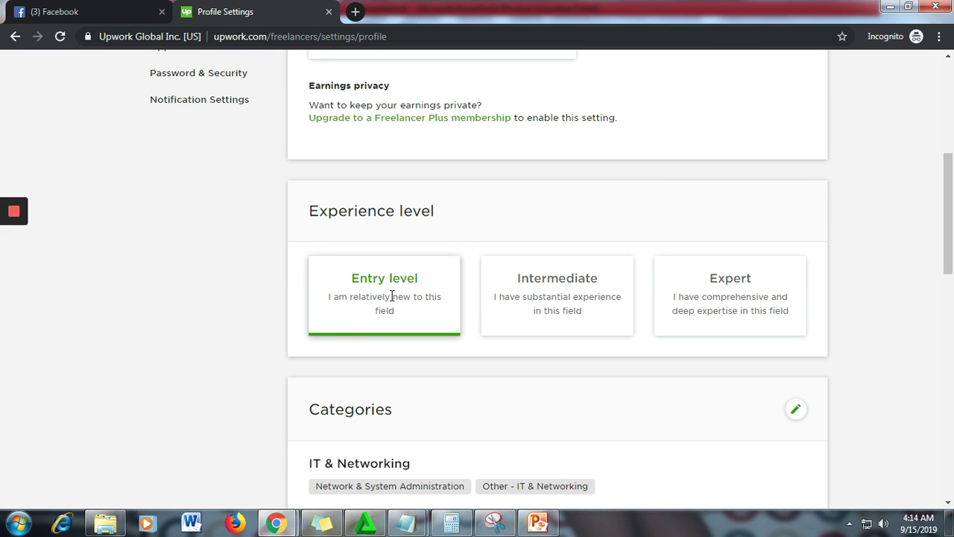
pyautogui.scroll(-1, 471, 220)
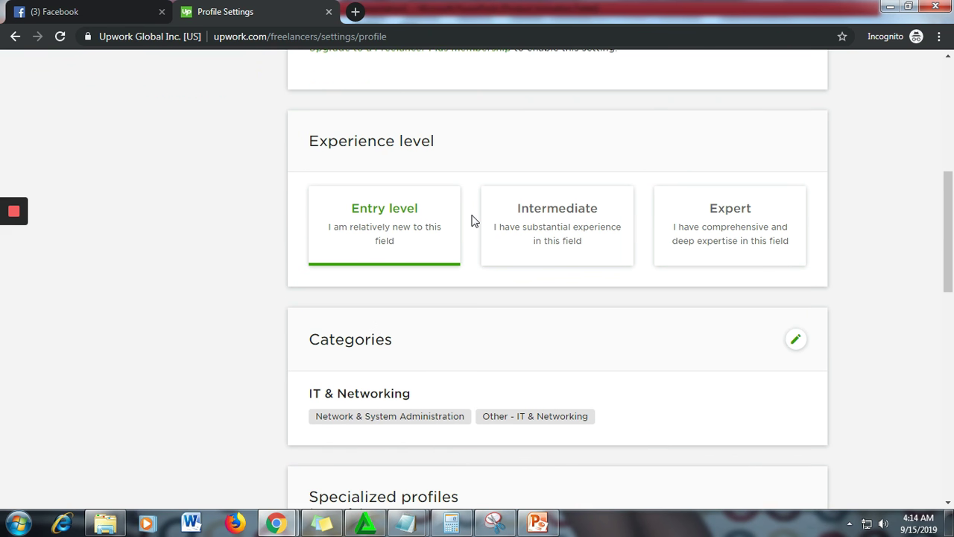
pyautogui.scroll(-2, 471, 220)
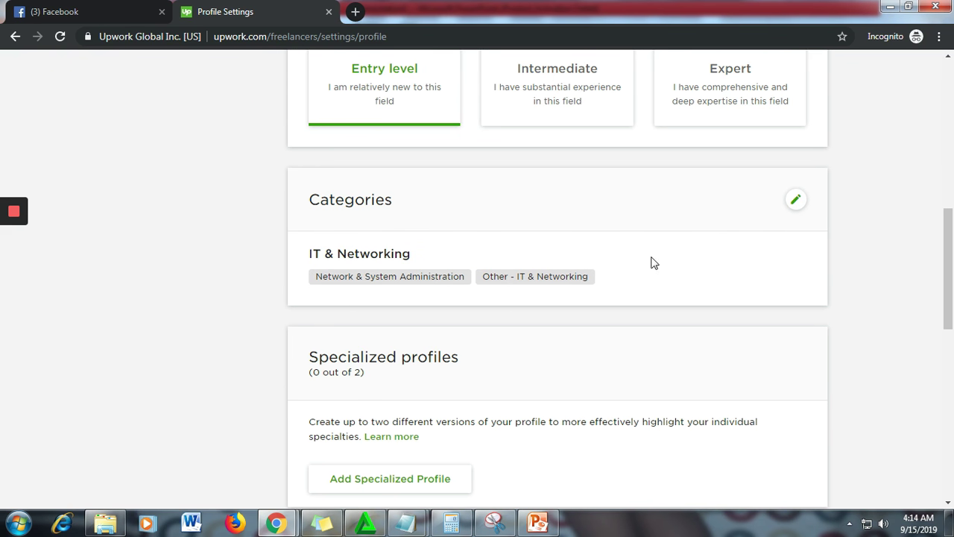
# - Uncheck both IT & Networking categories, check Mobile Development and Other - Software Development, and save
pyautogui.click(796, 202)
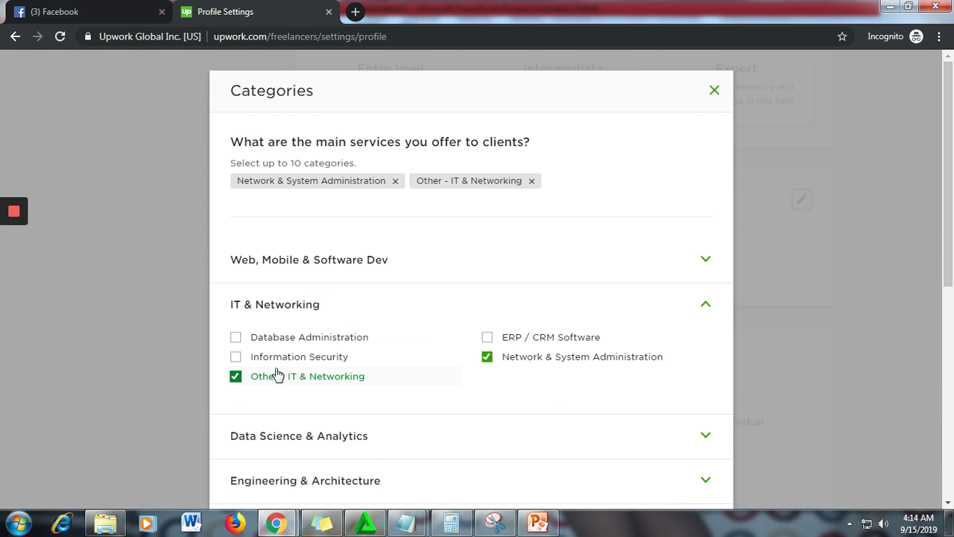
pyautogui.click(237, 379)
pyautogui.click(487, 356)
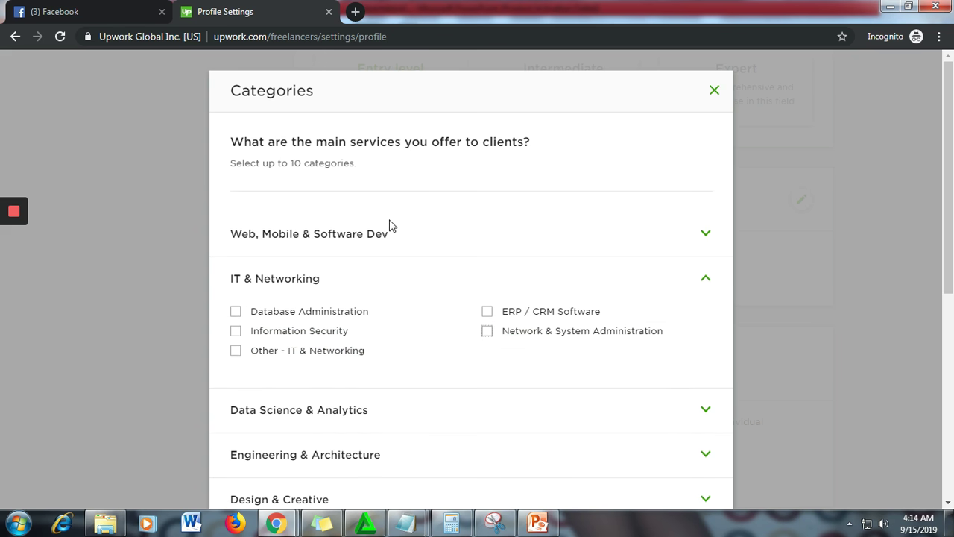
pyautogui.click(705, 234)
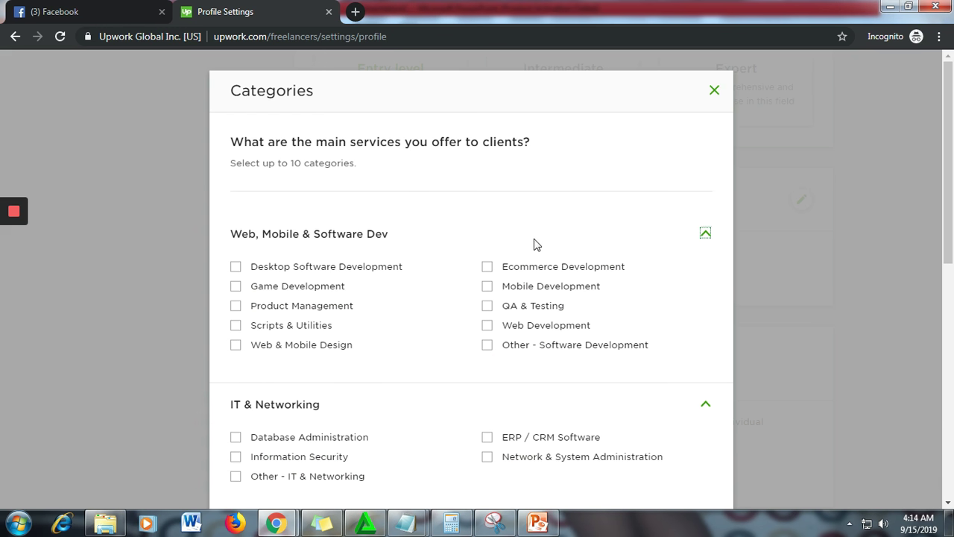
pyautogui.click(487, 287)
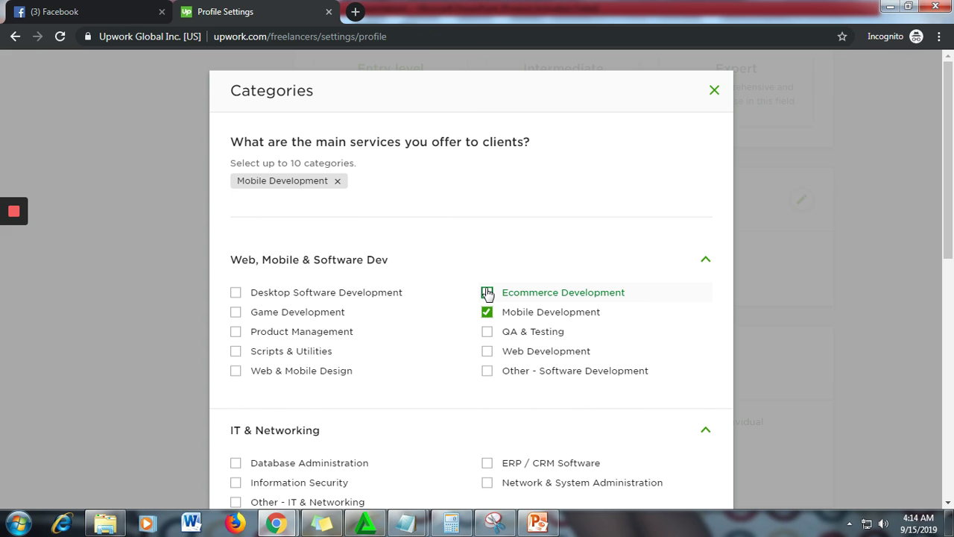
pyautogui.click(487, 371)
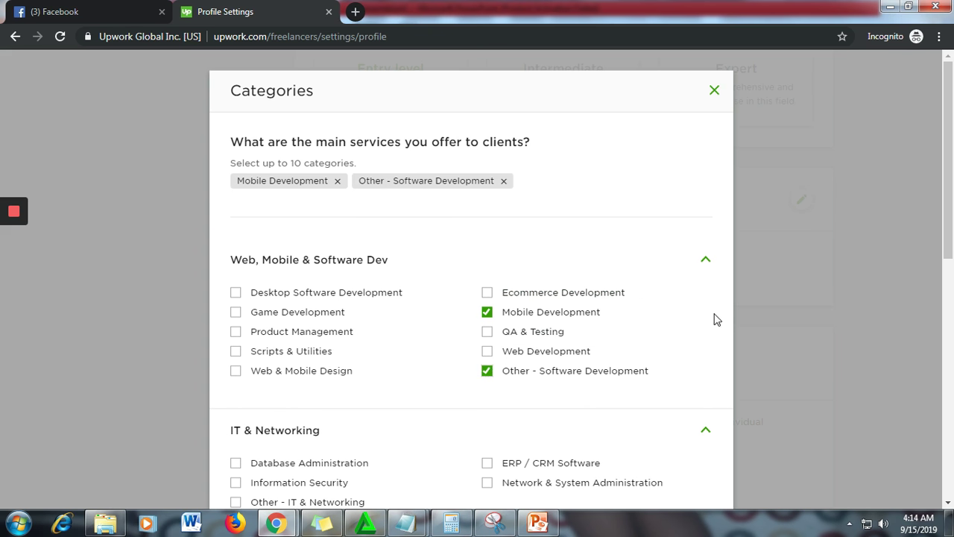
pyautogui.scroll(-7, 639, 279)
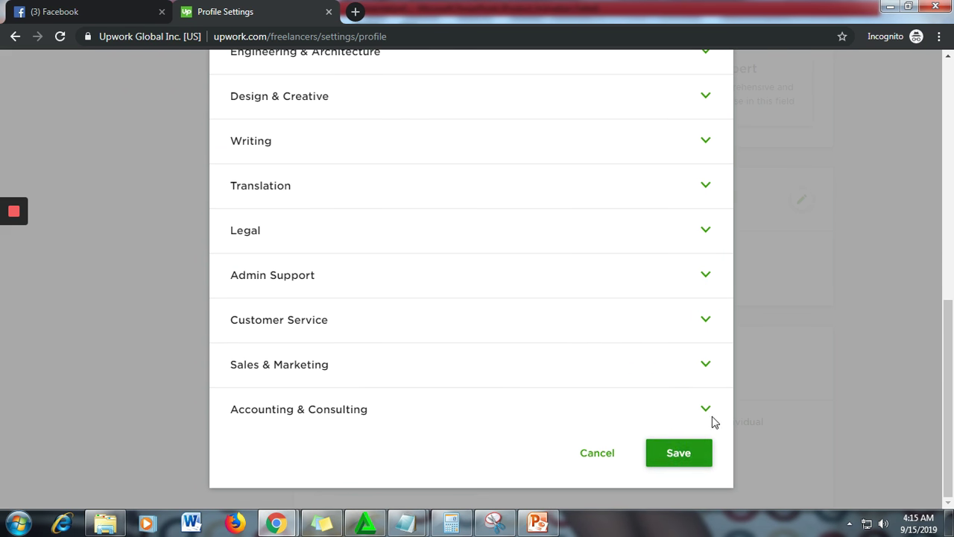
pyautogui.click(674, 457)
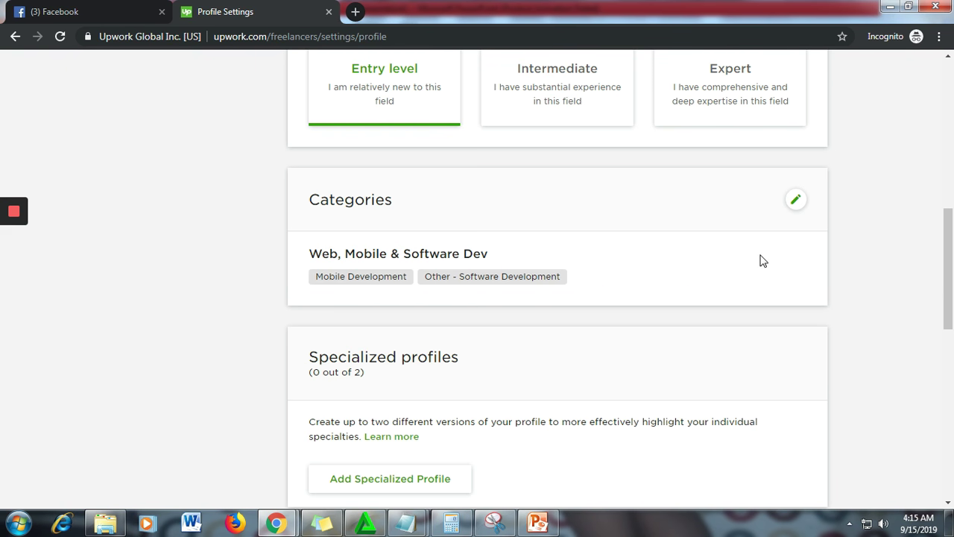
# - Go to the freelancer Profile page from the FIND WORK menu
pyautogui.scroll(-3, 710, 267)
pyautogui.scroll(-6, 709, 267)
pyautogui.scroll(12, 709, 269)
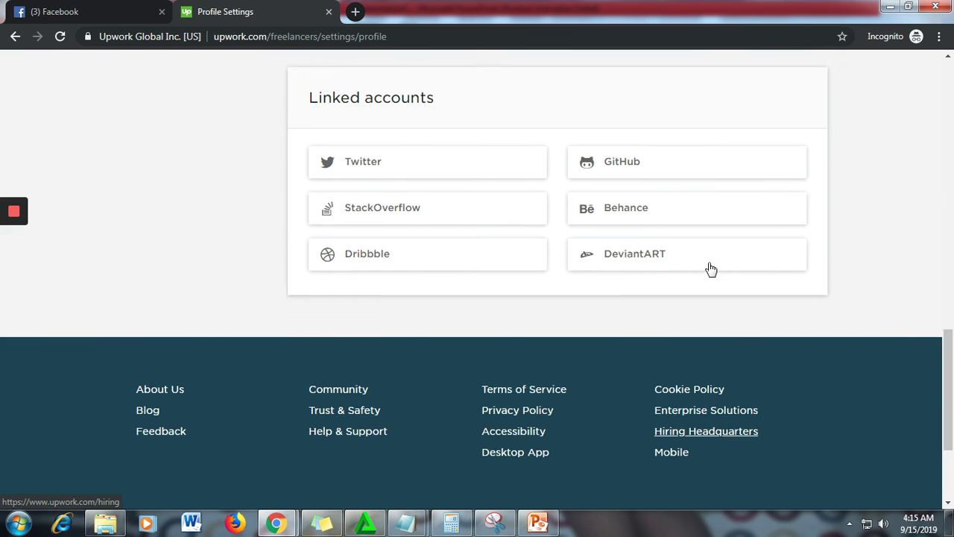
pyautogui.scroll(5, 791, 246)
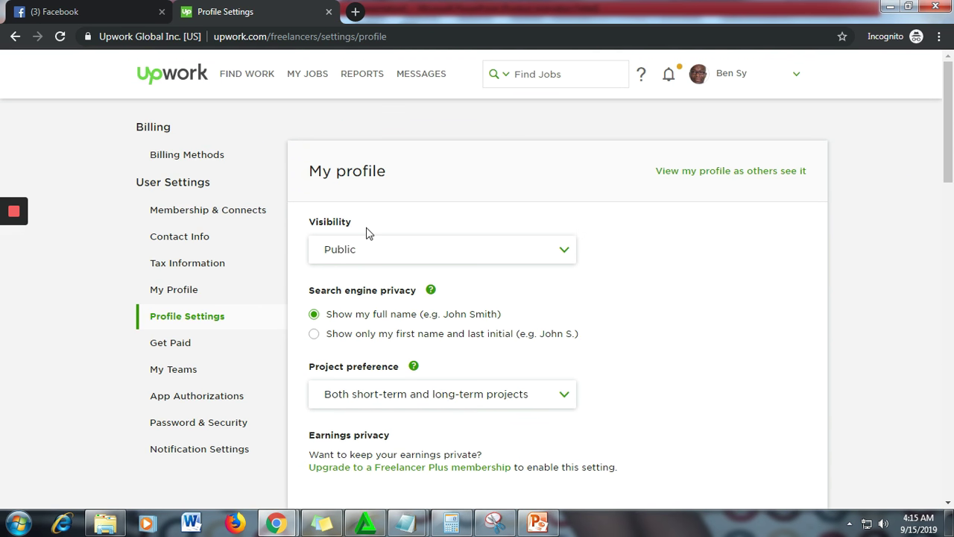
pyautogui.moveTo(247, 80)
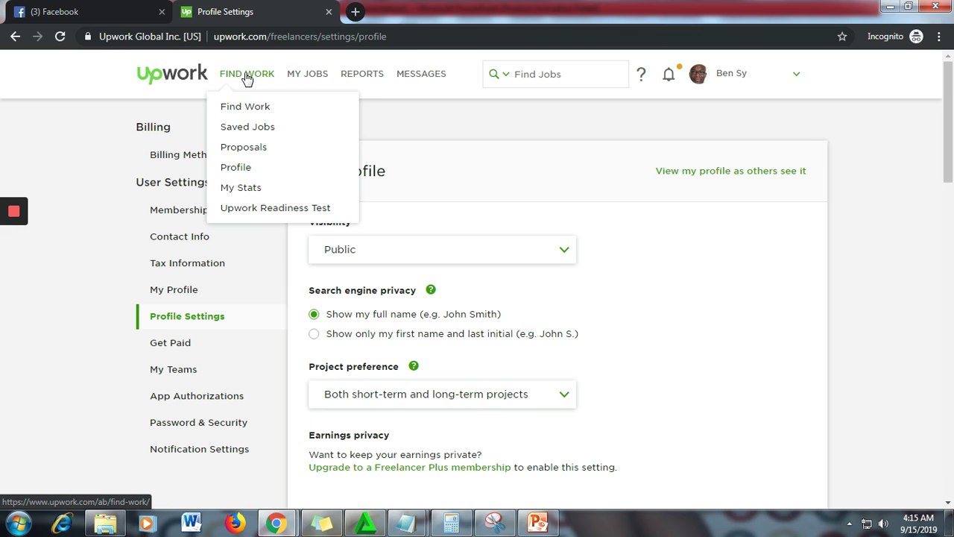
pyautogui.click(236, 170)
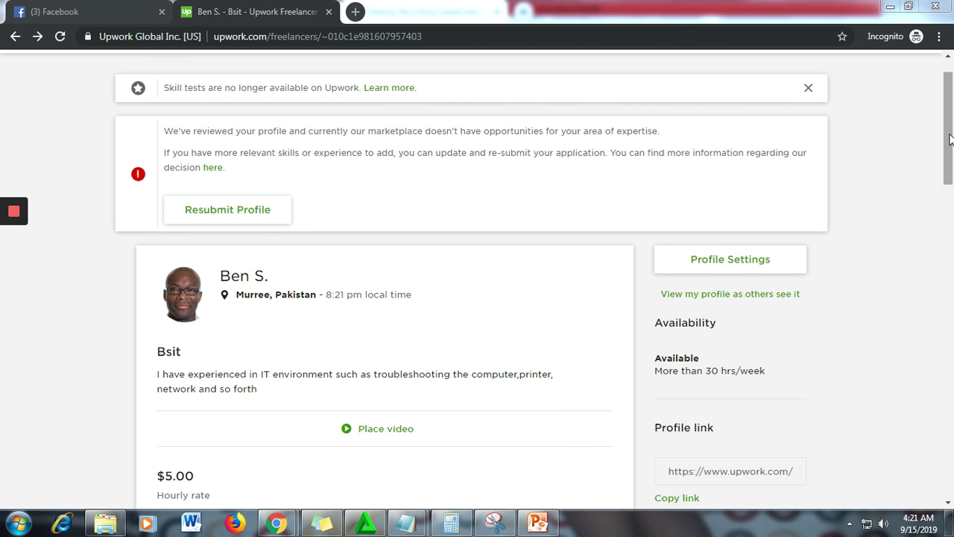
pyautogui.moveTo(951, 140); pyautogui.dragTo(952, 153)
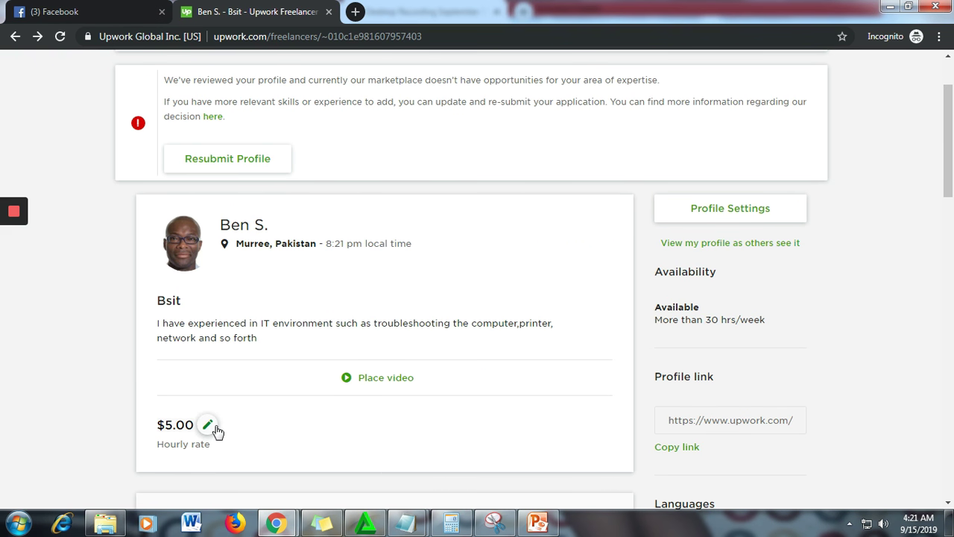
# - Replace the $5.00 hourly rate with 20 and save it
pyautogui.click(209, 425)
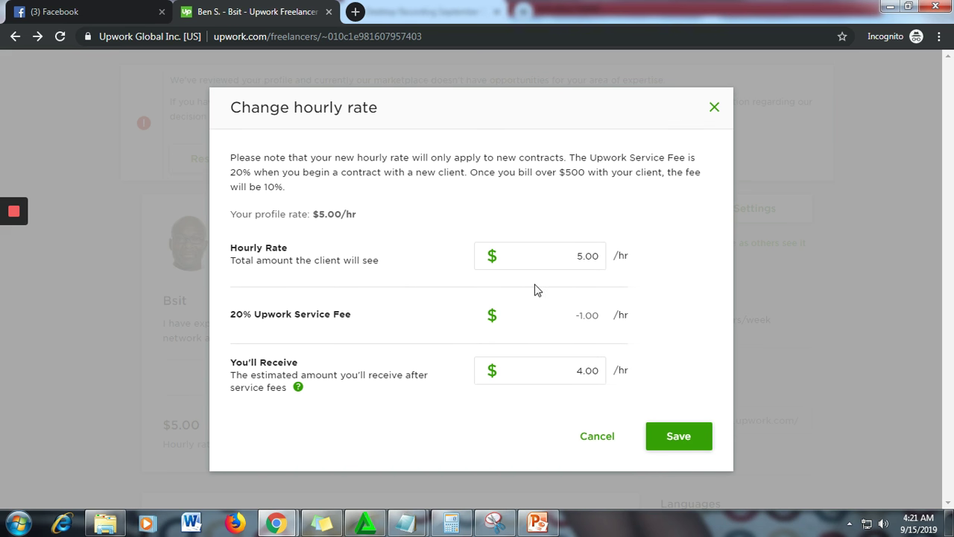
pyautogui.click(578, 252)
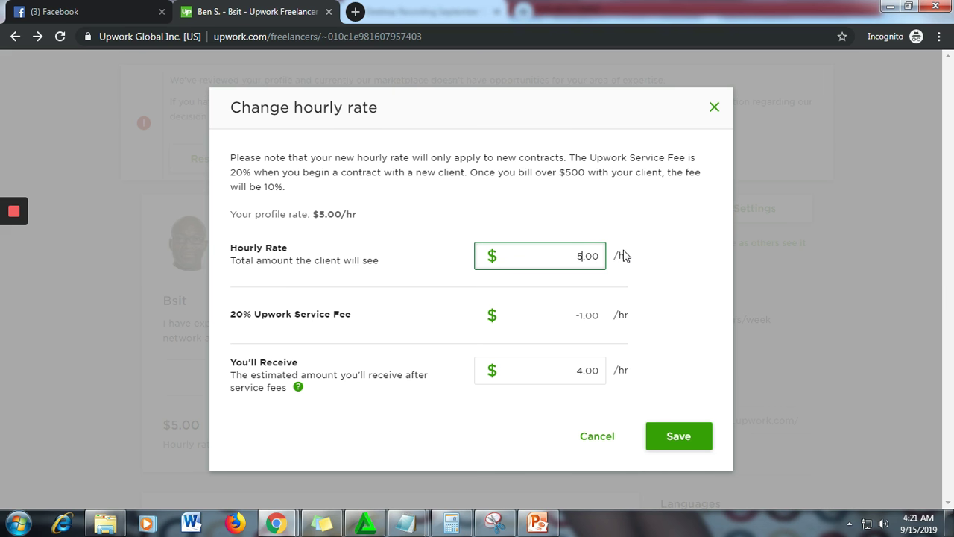
pyautogui.press('BackSpace')
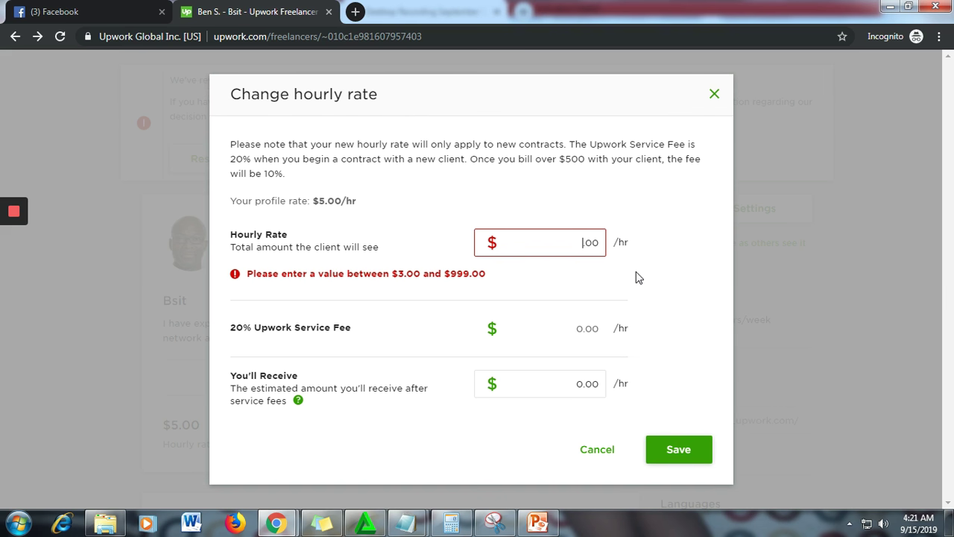
pyautogui.write('20')
pyautogui.click(679, 437)
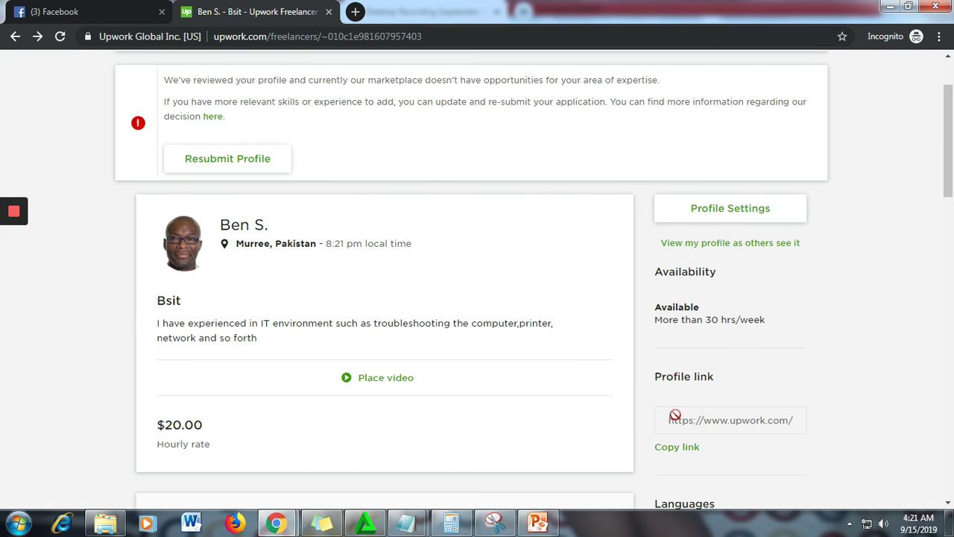
# - Open the Skills editor and remove the Administrative Support tag
pyautogui.scroll(-4, 840, 281)
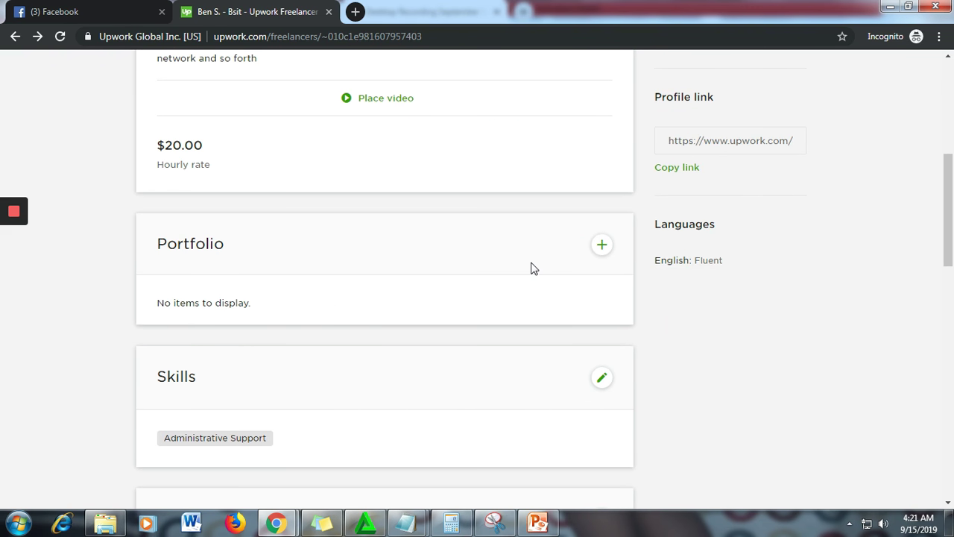
pyautogui.scroll(-1, 514, 271)
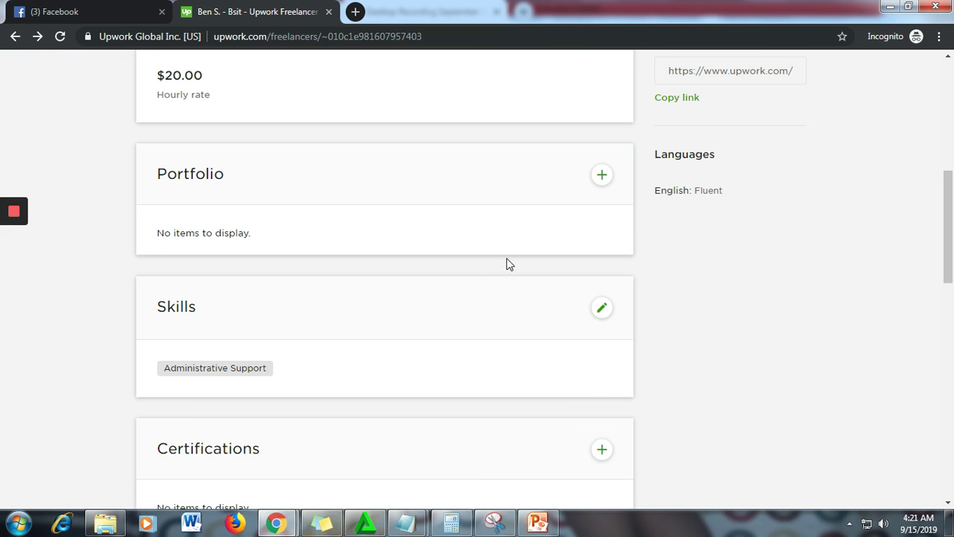
pyautogui.scroll(-1, 486, 243)
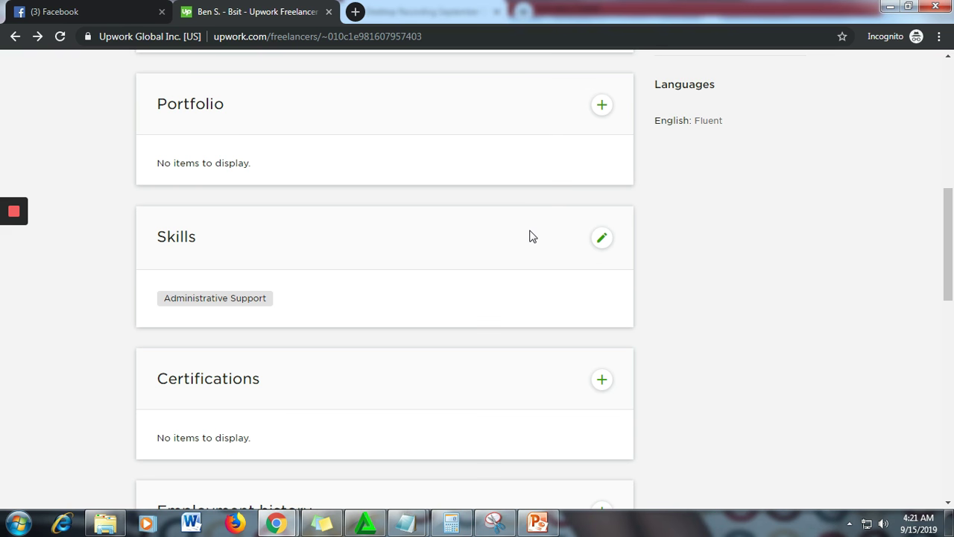
pyautogui.scroll(-1, 532, 236)
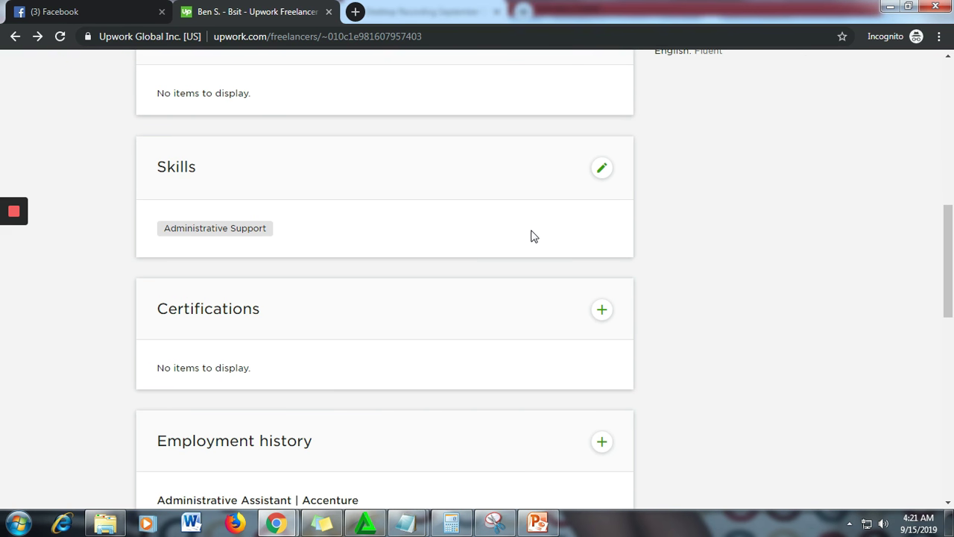
pyautogui.click(604, 171)
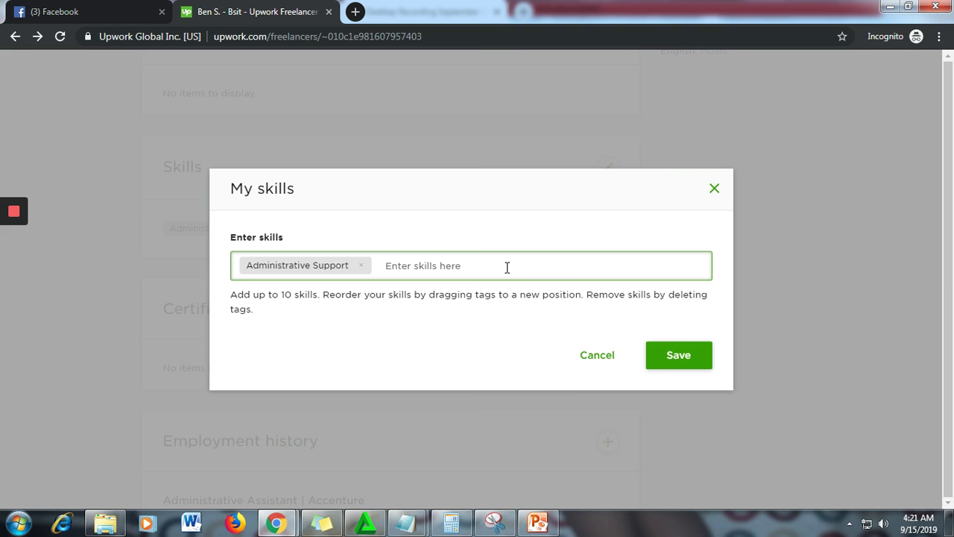
pyautogui.click(361, 265)
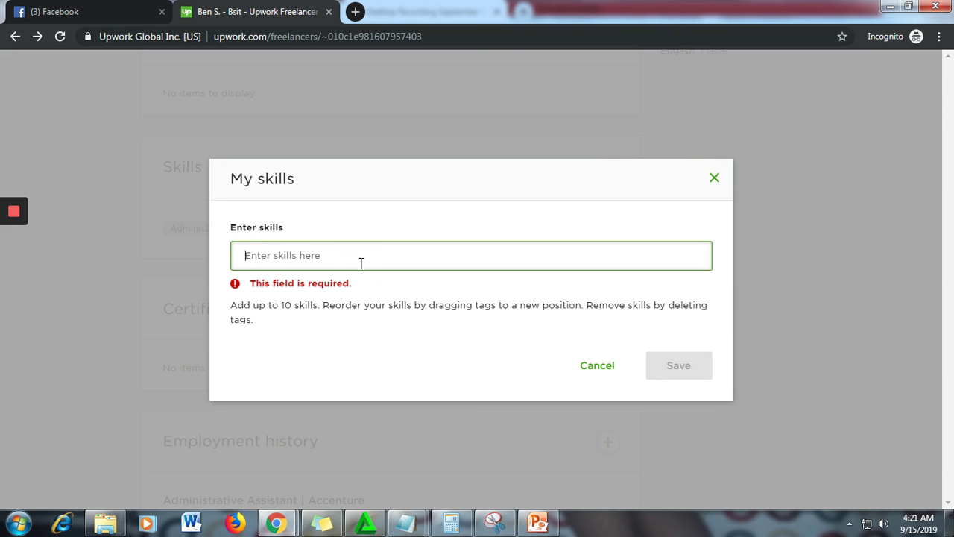
# - Add iPhone App Development and Mobile UI Design, save, and confirm the removal
pyautogui.write('iphone')
pyautogui.click(361, 263)
pyautogui.write('app')
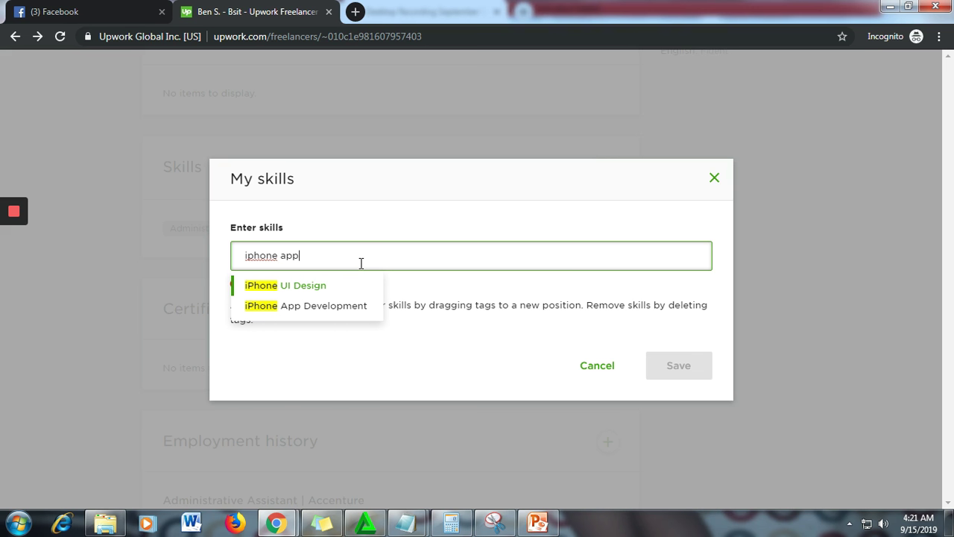
pyautogui.click(328, 287)
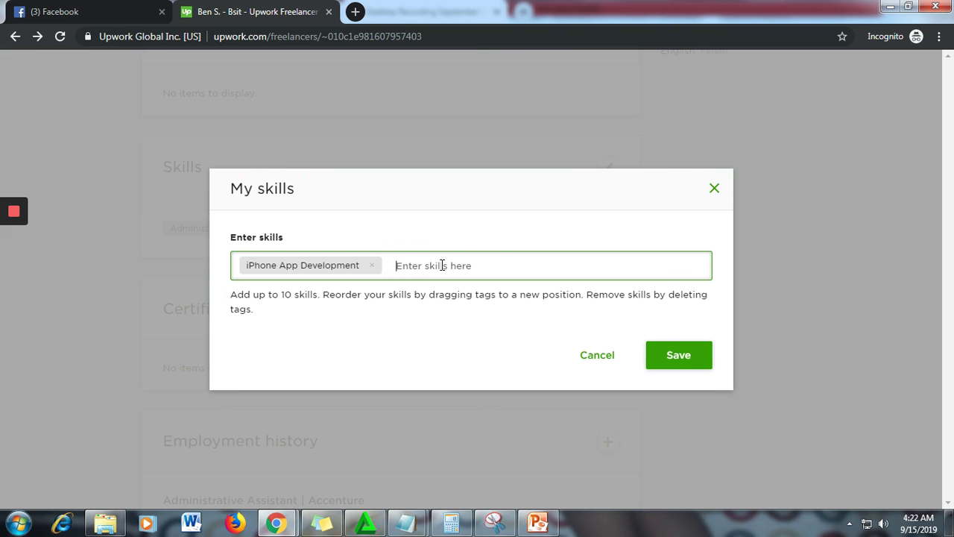
pyautogui.write('mobile ui')
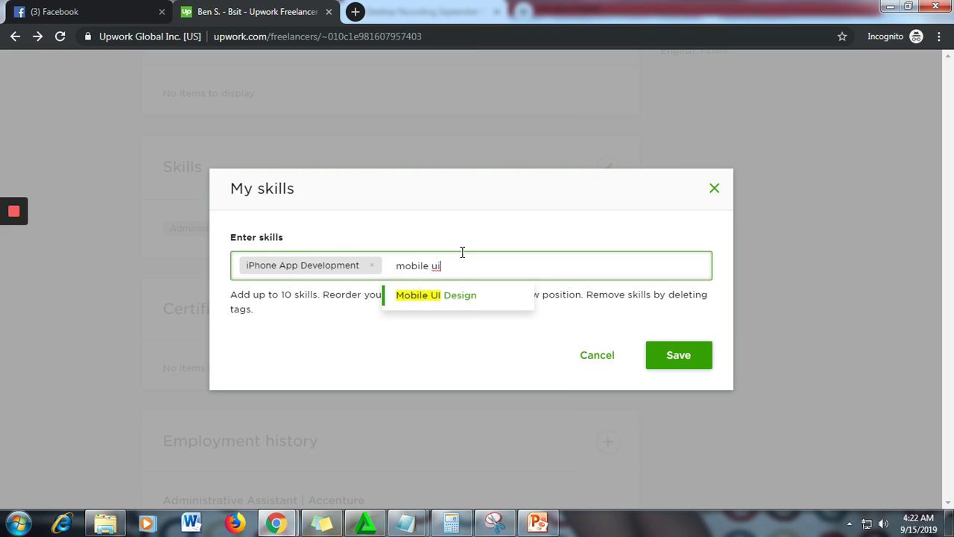
pyautogui.click(453, 296)
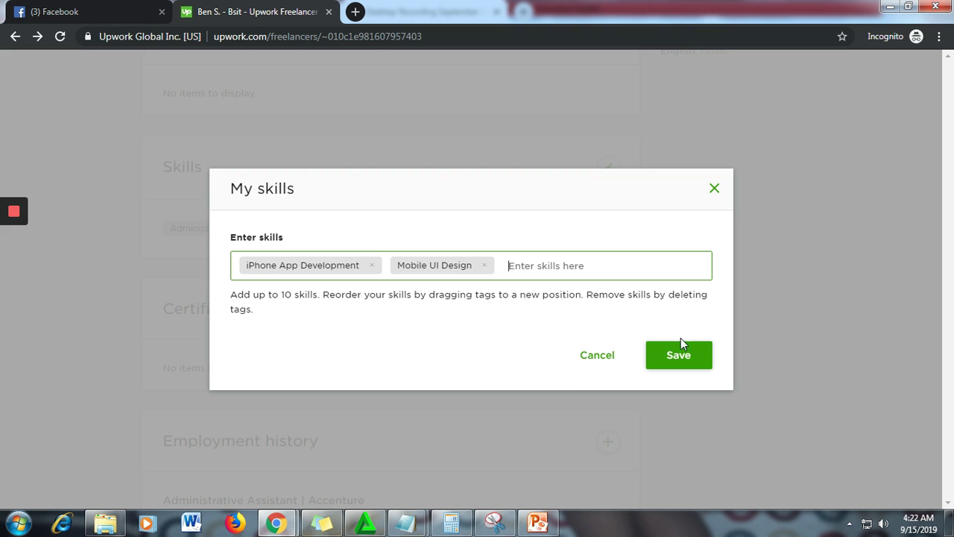
pyautogui.click(679, 359)
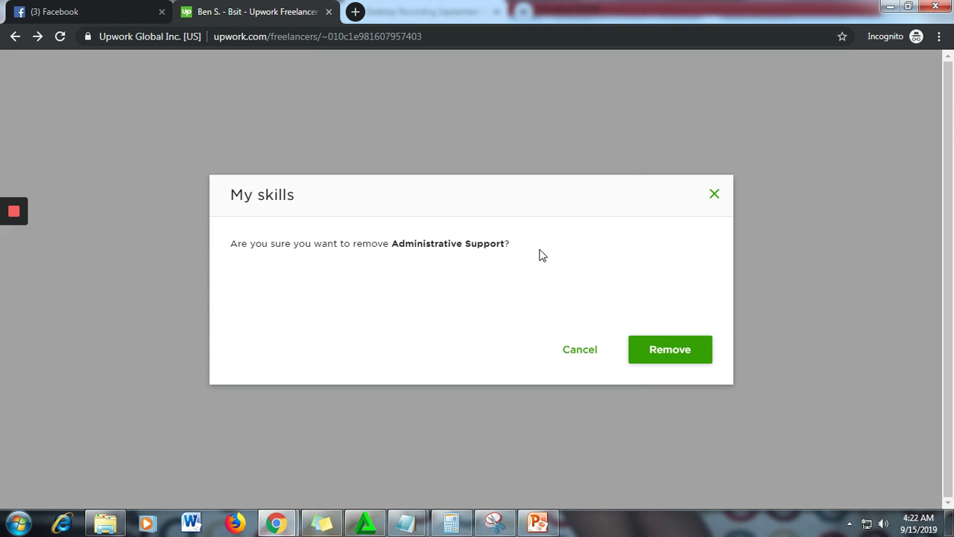
pyautogui.click(670, 352)
pyautogui.click(713, 187)
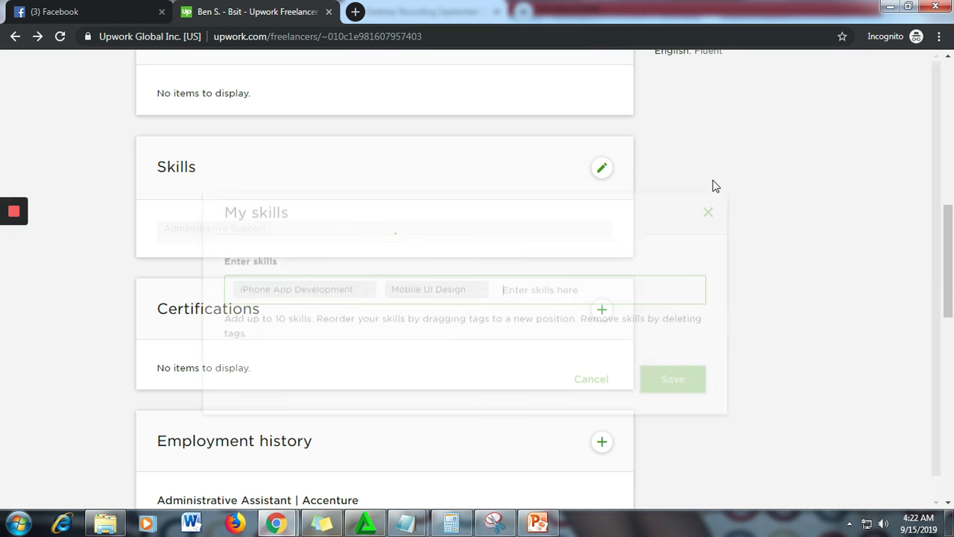
# - Cancel the Add employment dialog without adding an entry
pyautogui.scroll(-3, 713, 186)
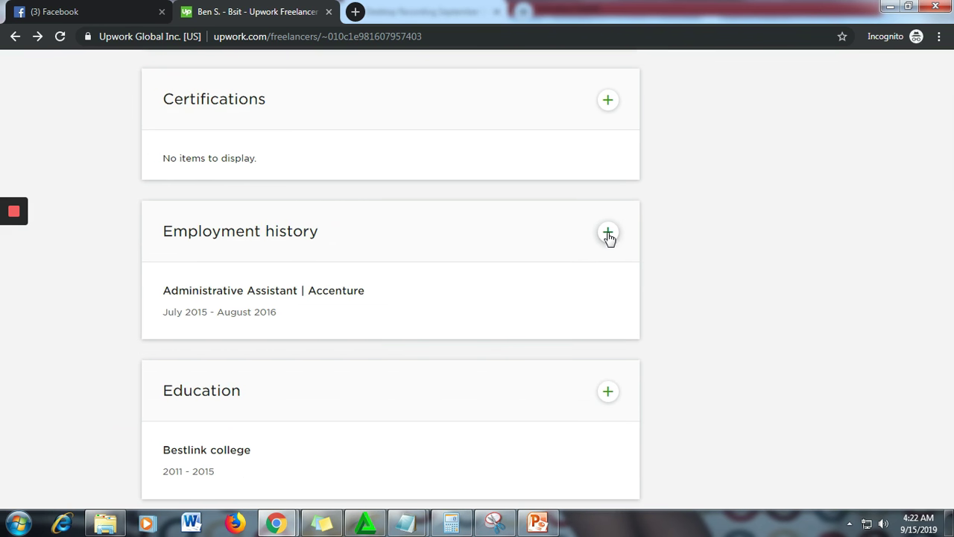
pyautogui.click(605, 236)
pyautogui.scroll(-3, 668, 247)
pyautogui.scroll(-2, 669, 247)
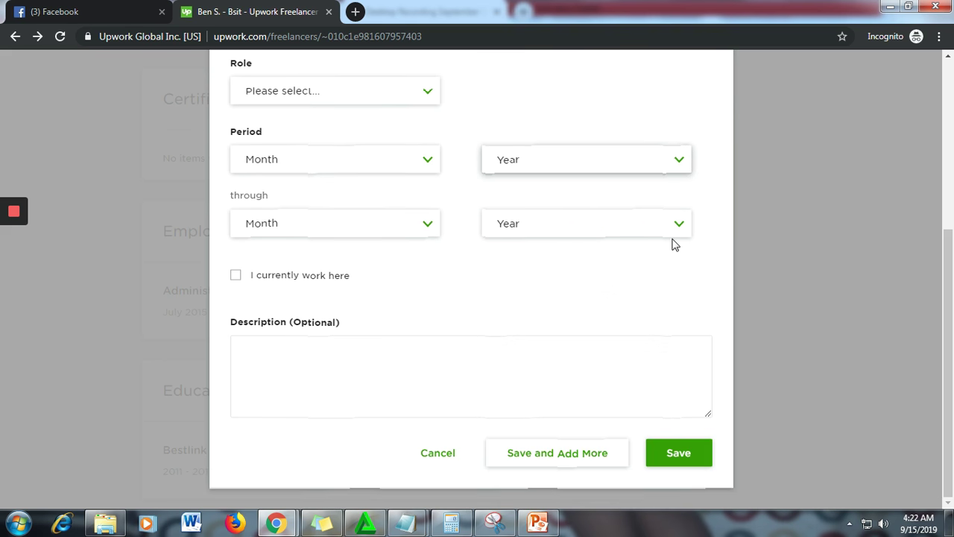
pyautogui.click(436, 455)
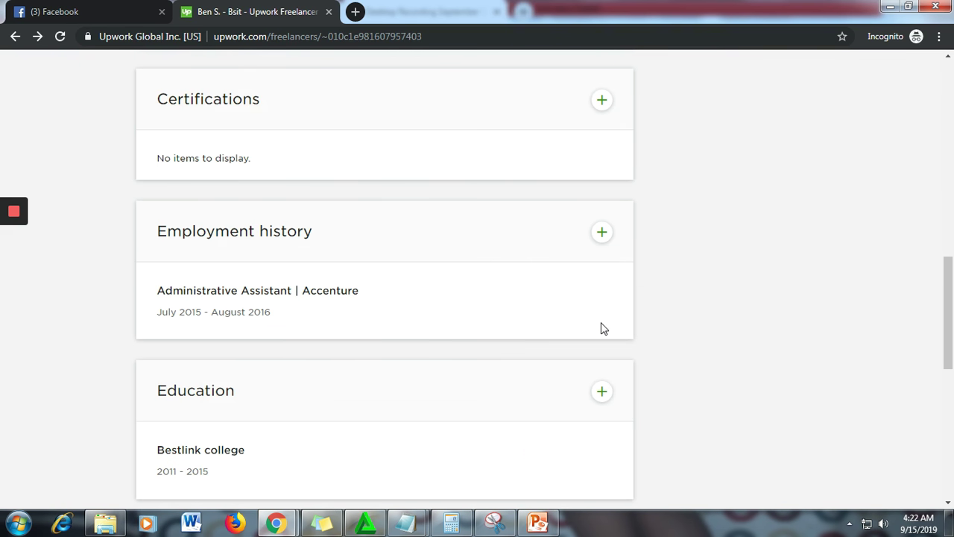
# - Delete the Accenture Administrative Assistant job and the Bestlink college education entry
pyautogui.moveTo(601, 301)
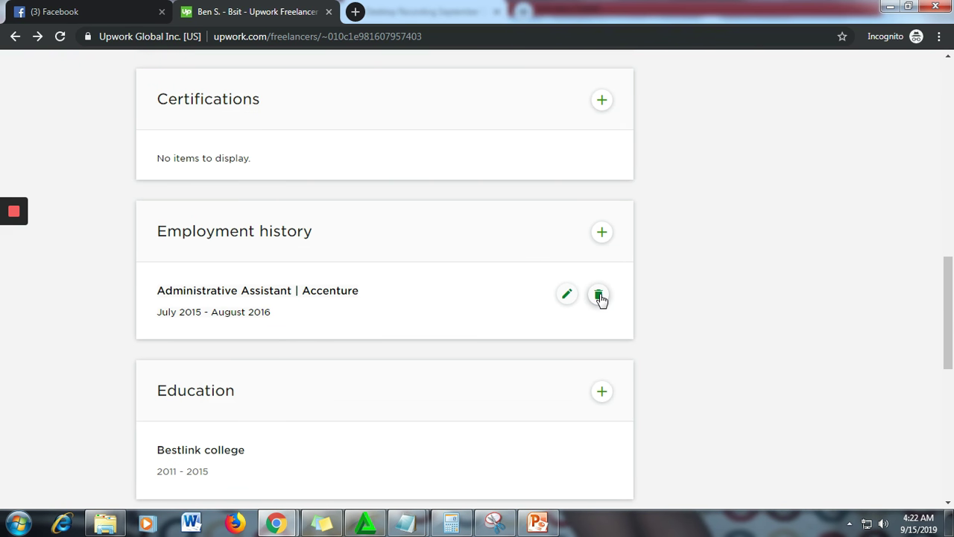
pyautogui.click(601, 298)
pyautogui.click(663, 348)
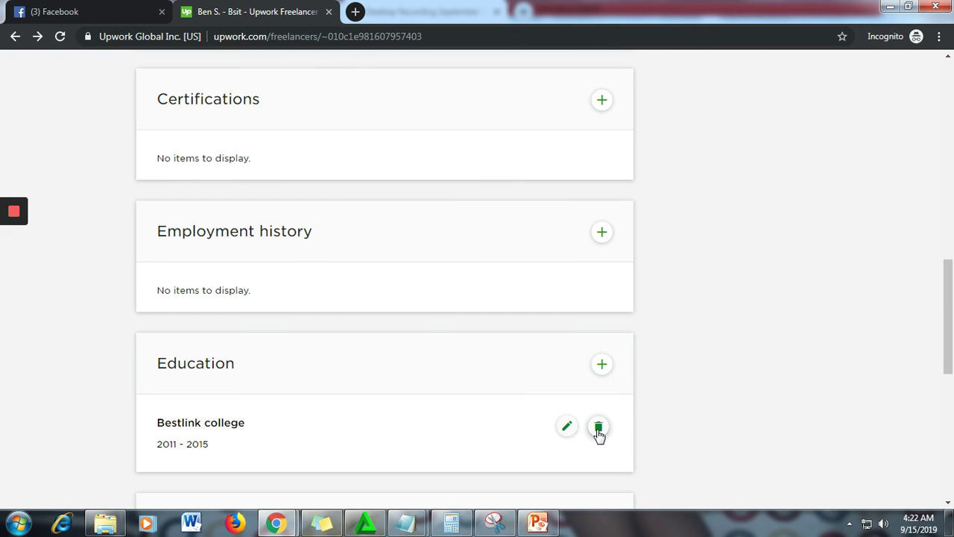
pyautogui.click(598, 431)
pyautogui.click(661, 352)
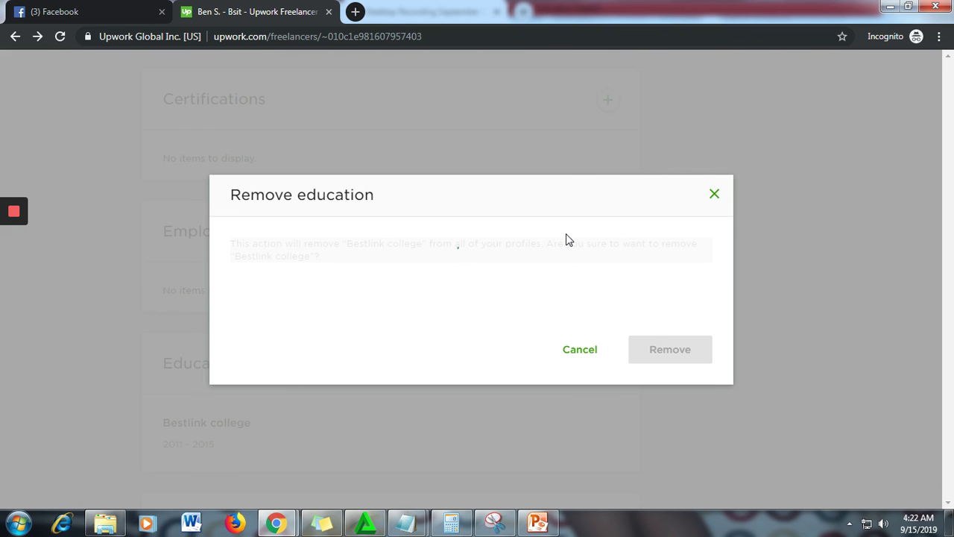
pyautogui.scroll(-5, 576, 260)
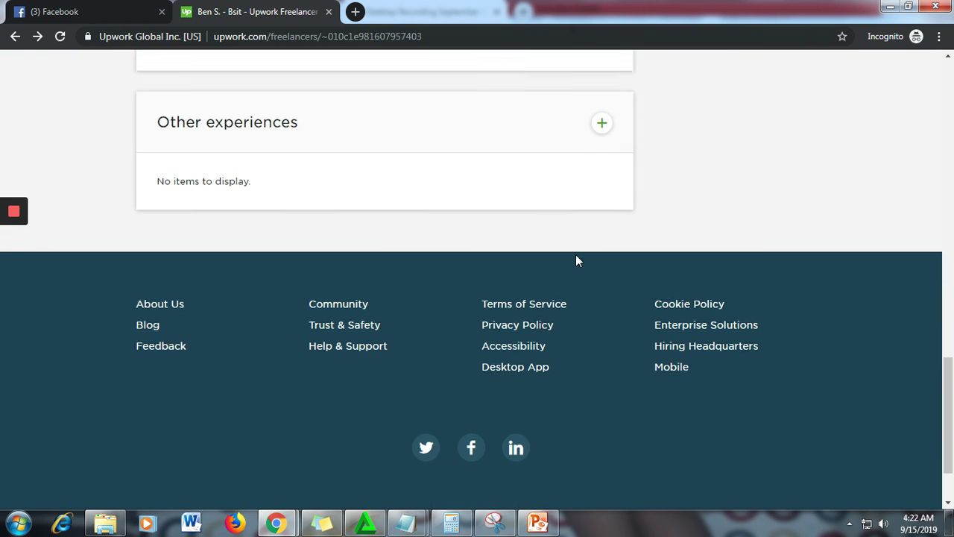
pyautogui.scroll(1, 588, 248)
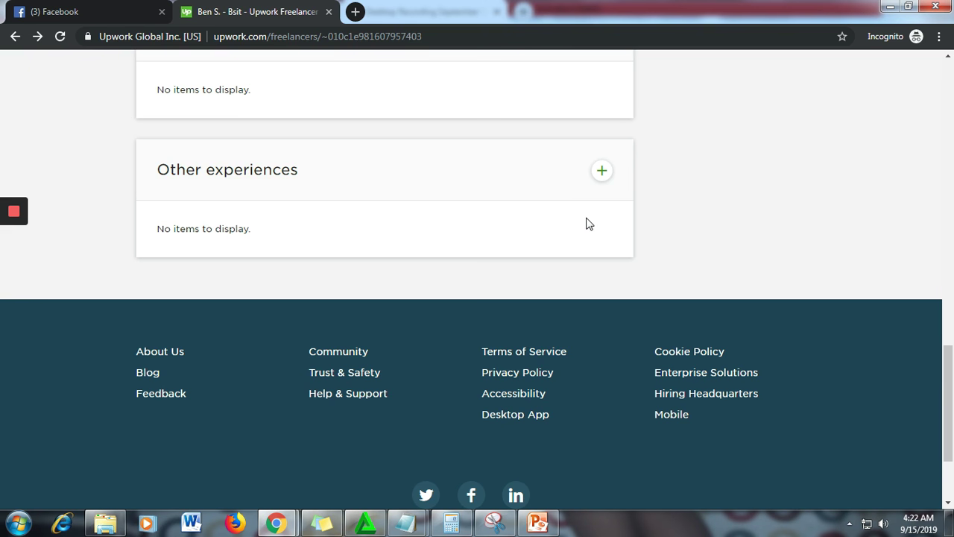
pyautogui.scroll(8, 589, 208)
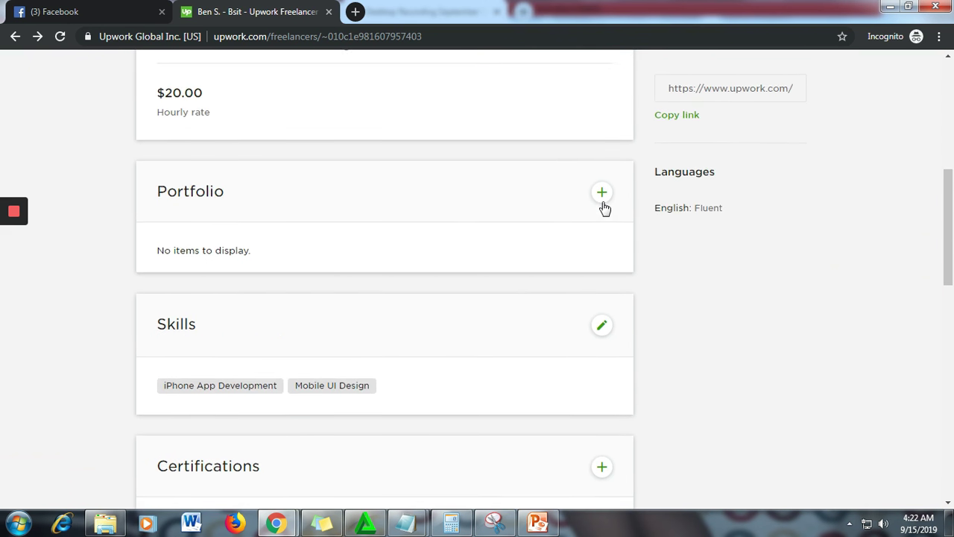
# - Resubmit the profile and confirm in the Resubmit Profile dialog
pyautogui.scroll(8, 604, 207)
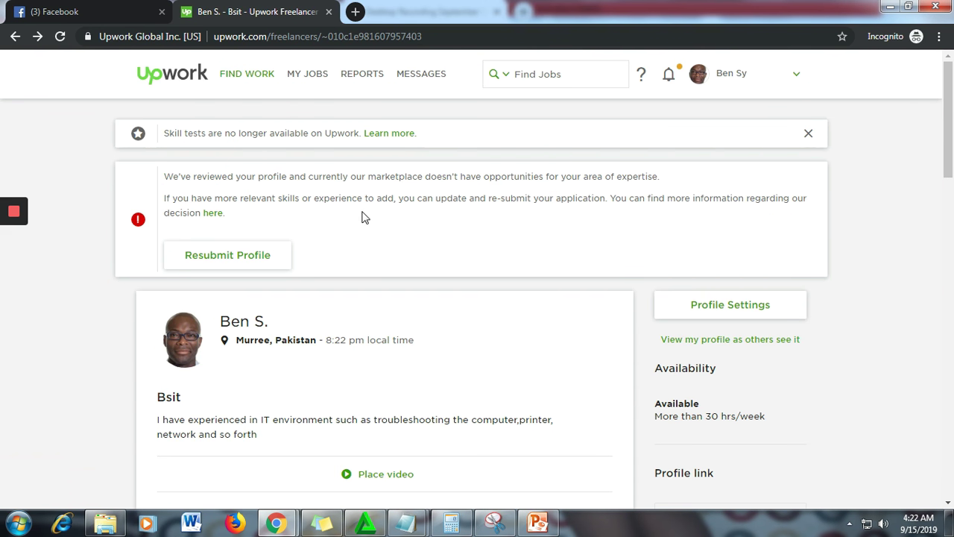
pyautogui.click(265, 257)
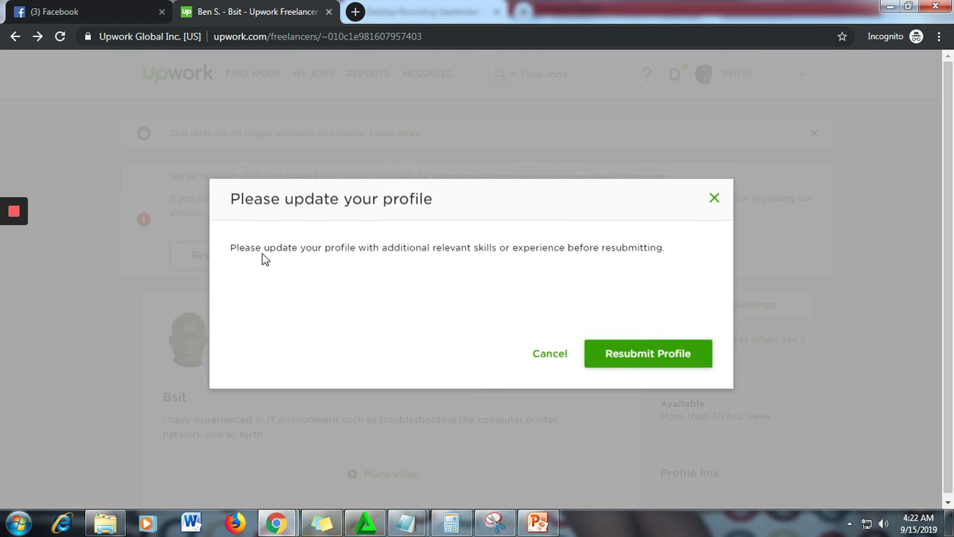
pyautogui.click(657, 354)
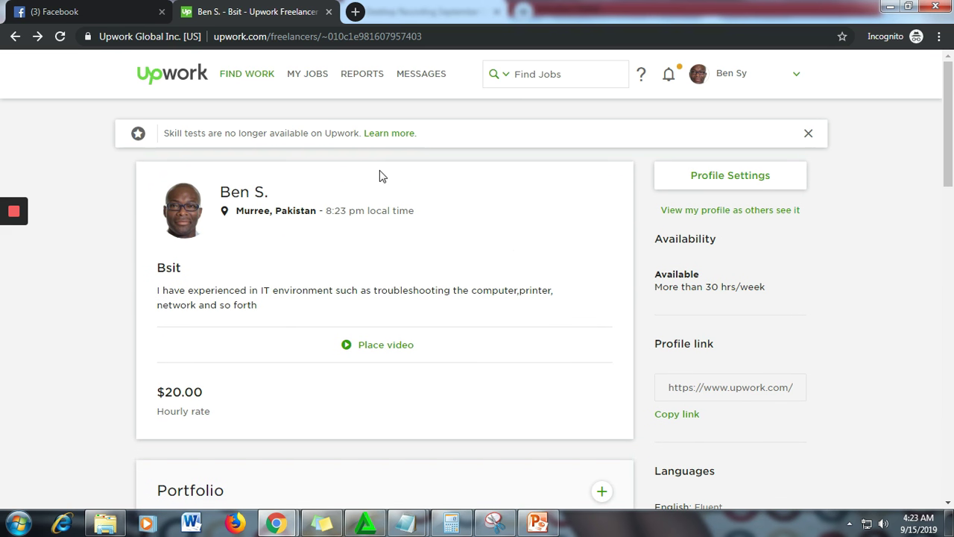
# - Open the Find Work job feed listing the iOS and Android app developer job, briefly checking the account menu
pyautogui.moveTo(237, 72)
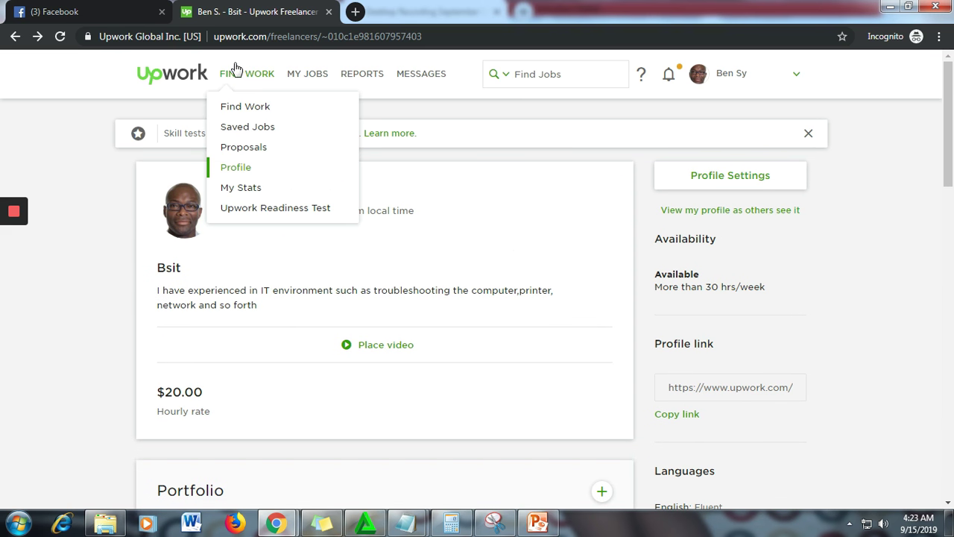
pyautogui.click(243, 116)
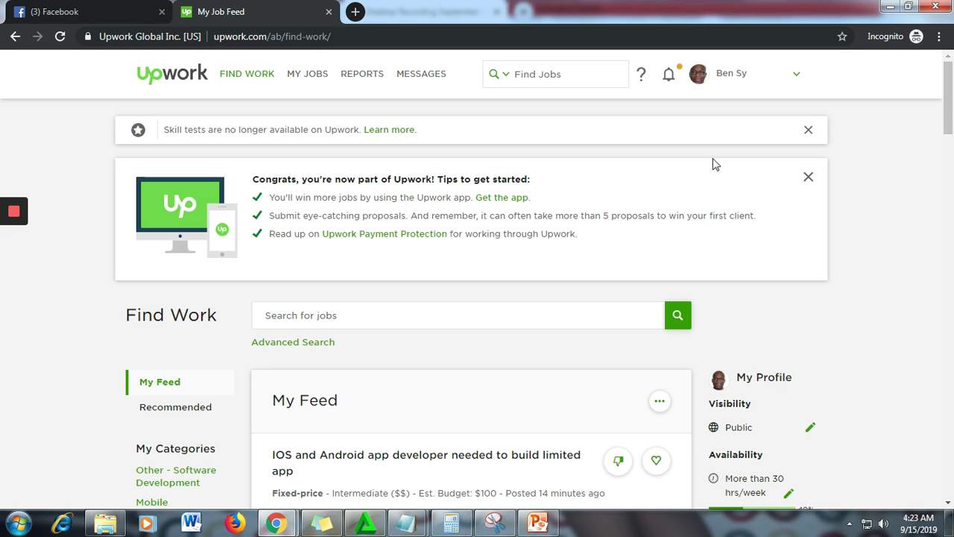
pyautogui.click(797, 76)
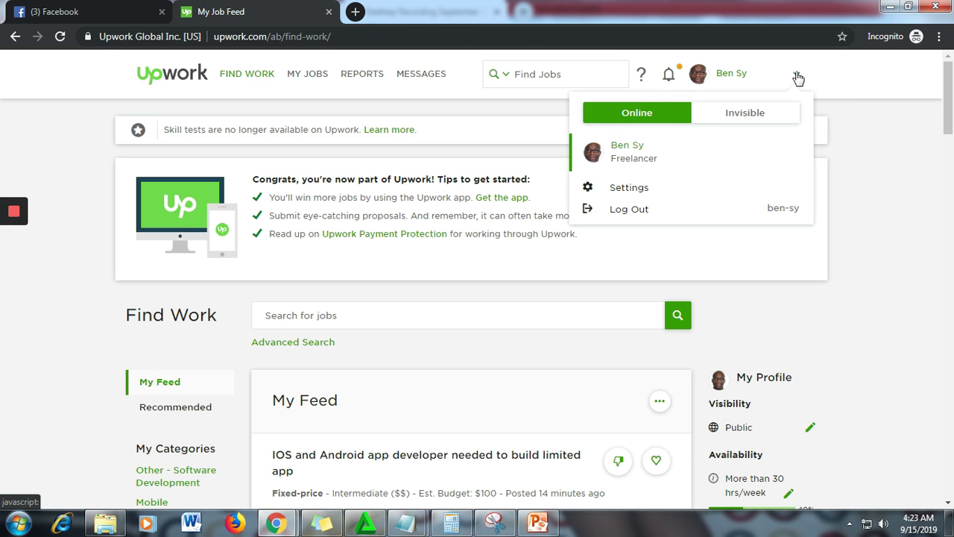
pyautogui.click(855, 259)
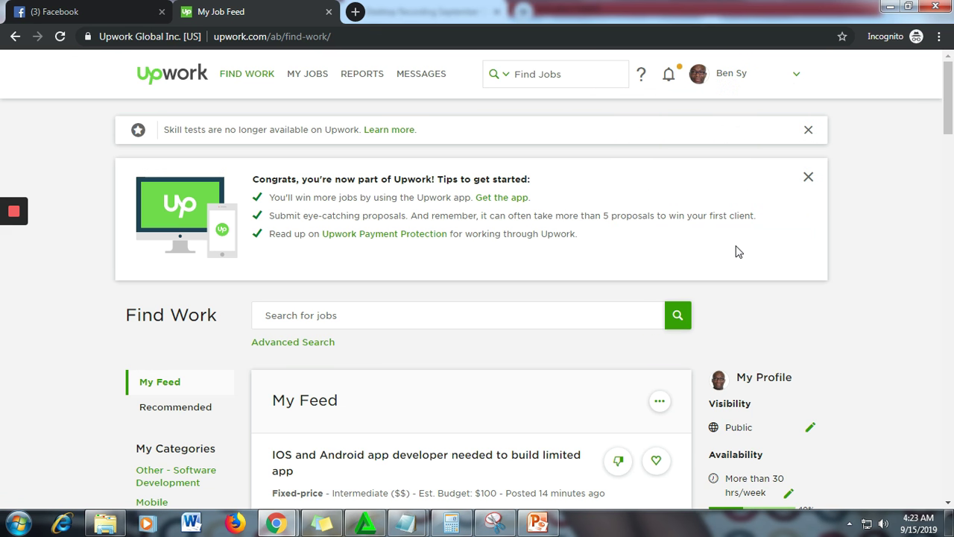